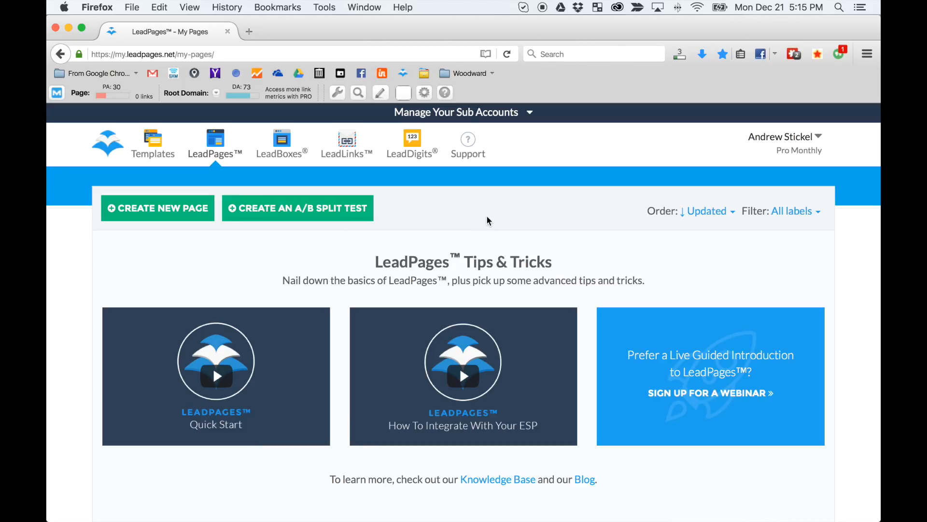
Start creating a new landing page and sort the available templates by conversion rate
left_click(216, 144)
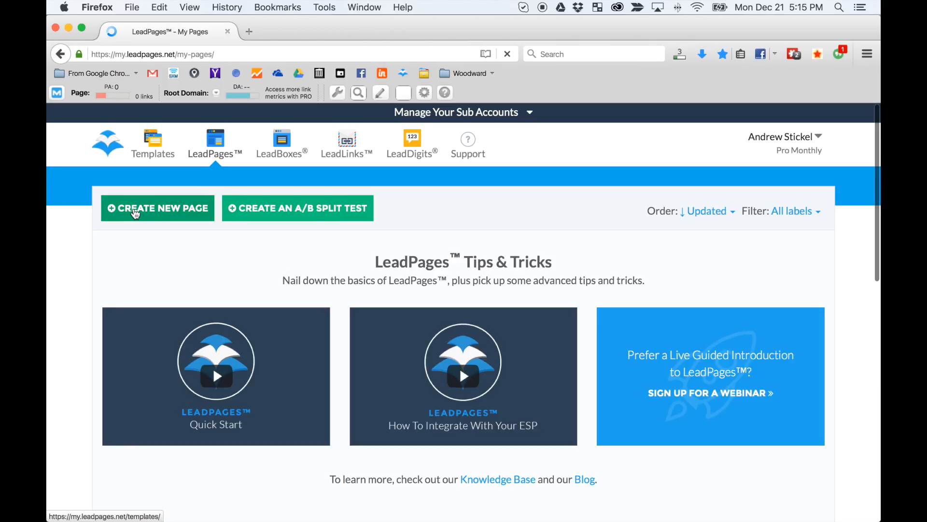
left_click(136, 208)
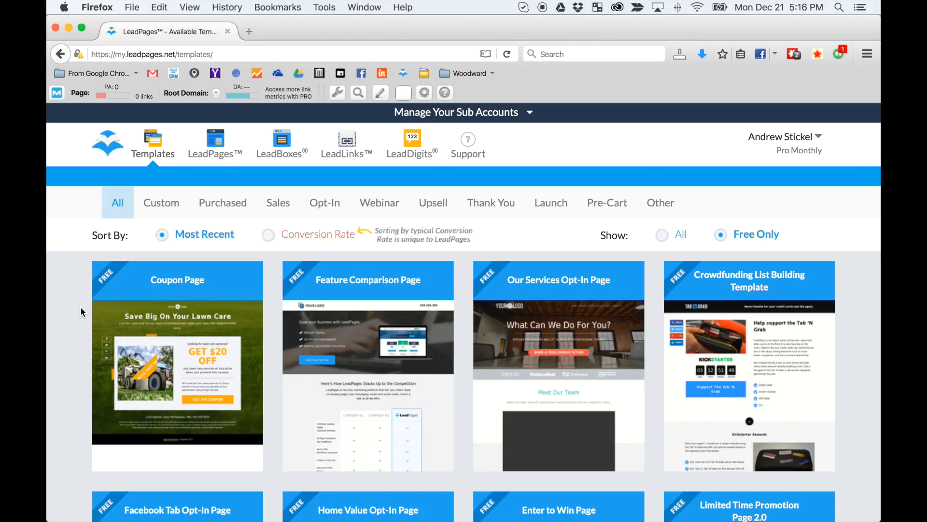
left_click(268, 237)
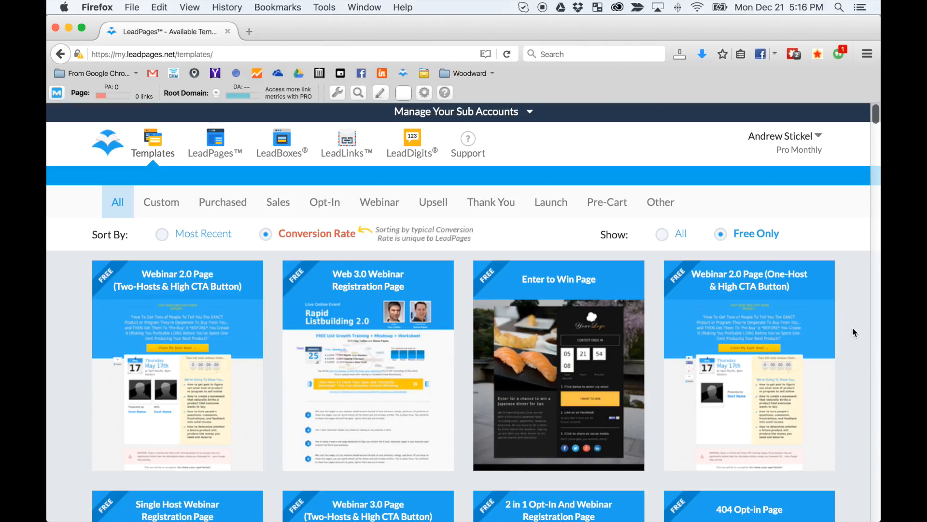
Use the free Social Proof Giveaway Page template for the new page, with Legal as the industry
mouse_move(345, 289)
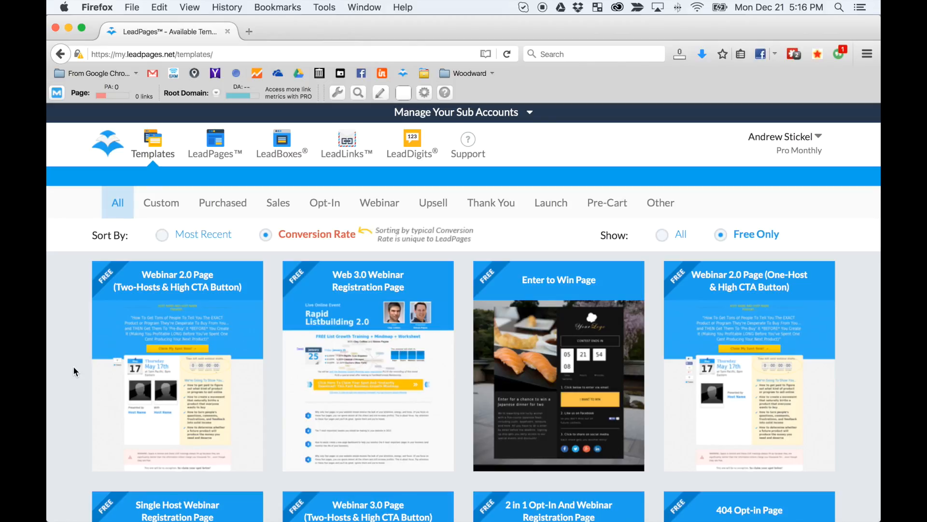
scroll(330, 249, "down", 10)
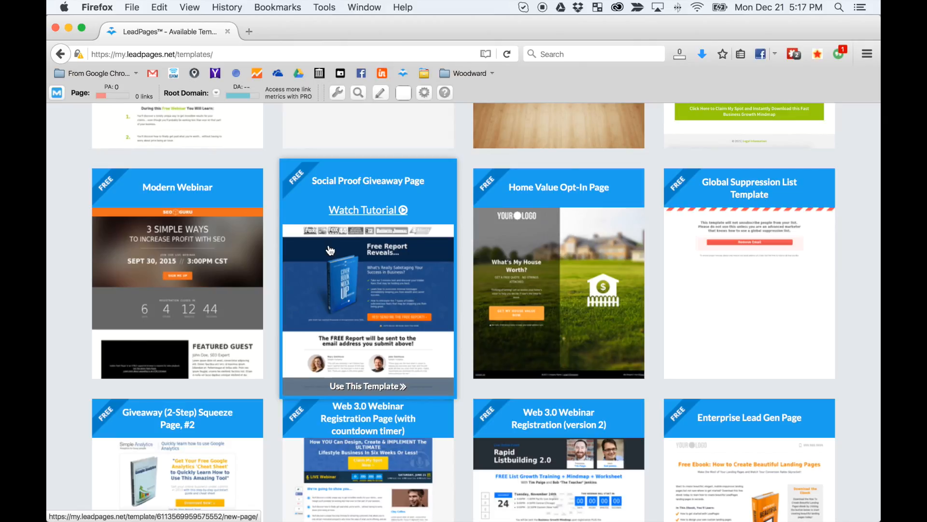
left_click(376, 386)
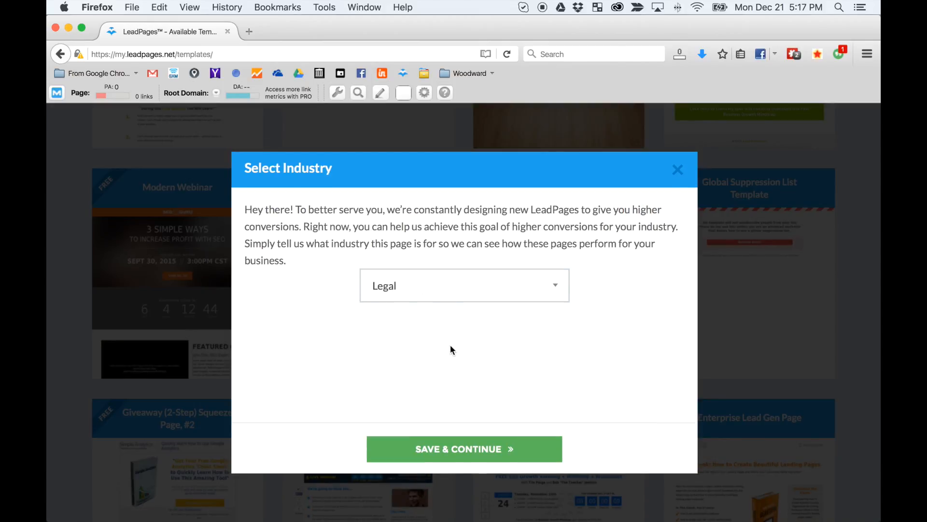
left_click(483, 448)
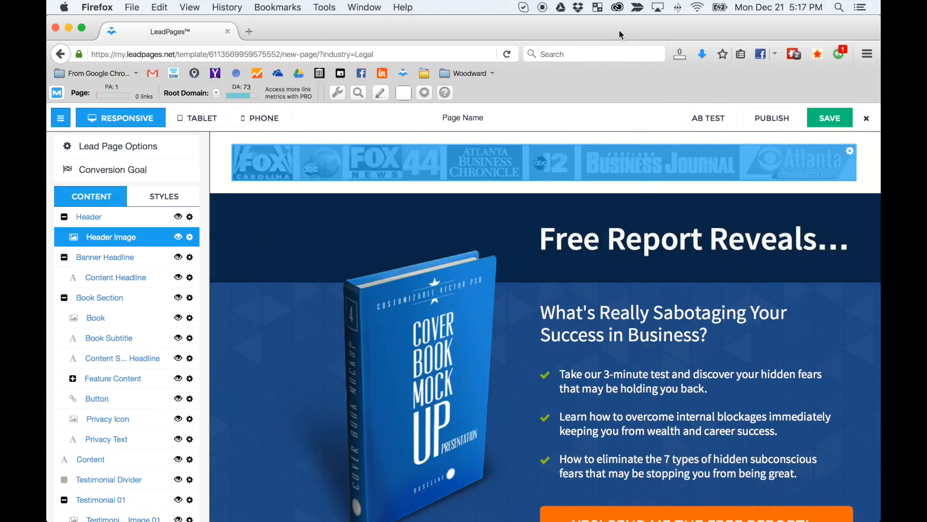
Collapse the editor's content sidebar and replace the header image with the uploaded strip of legal credibility badges
left_click(61, 120)
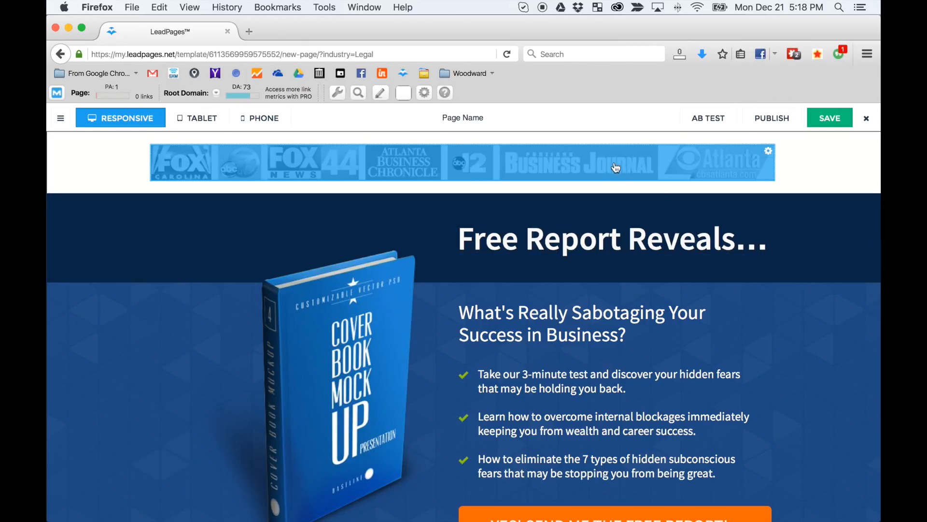
left_click(769, 152)
left_click(794, 181)
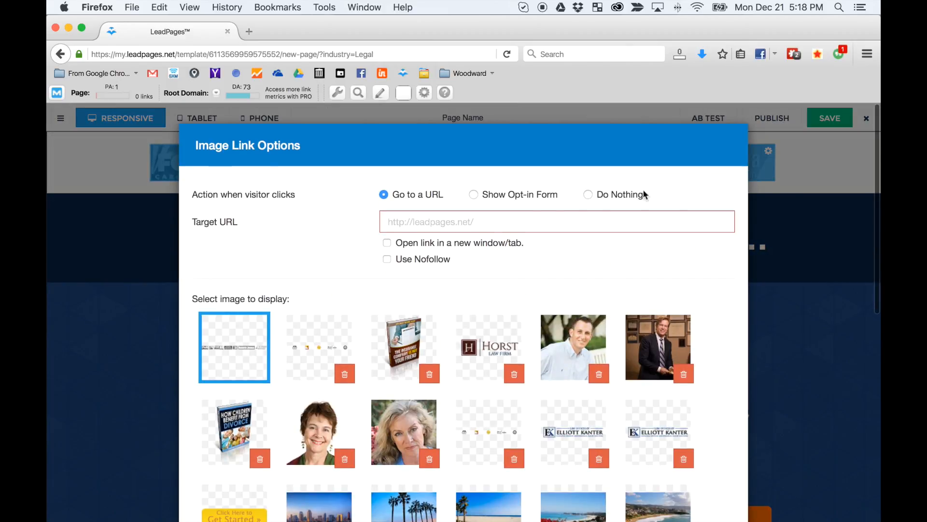
scroll(300, 257, "down", 10)
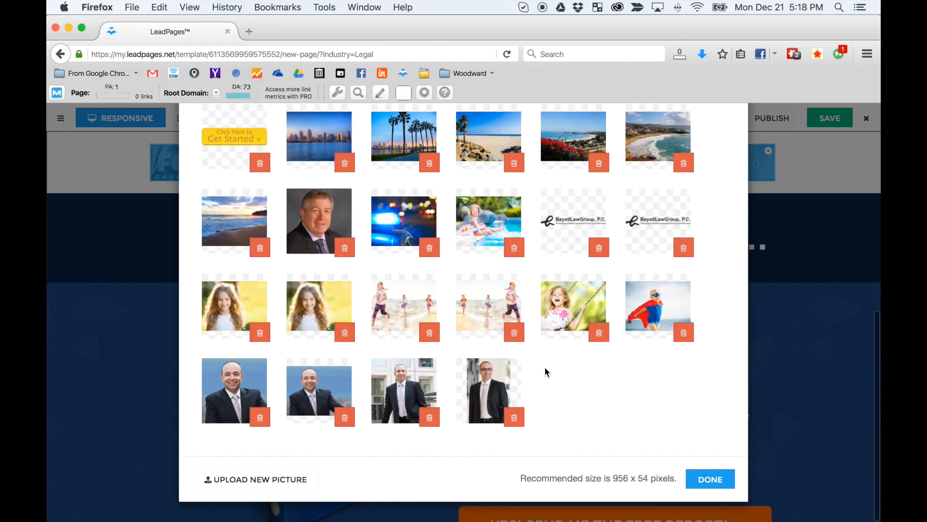
scroll(531, 365, "up", 10)
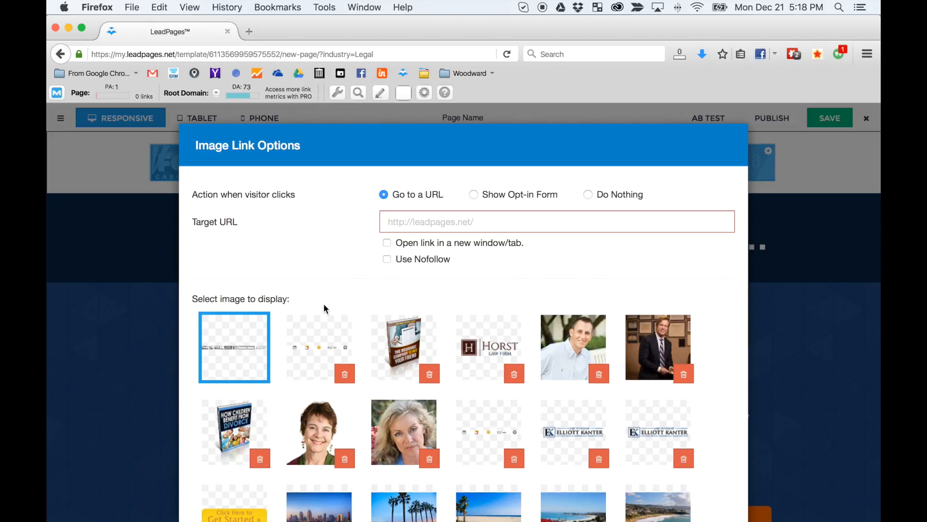
left_click(314, 333)
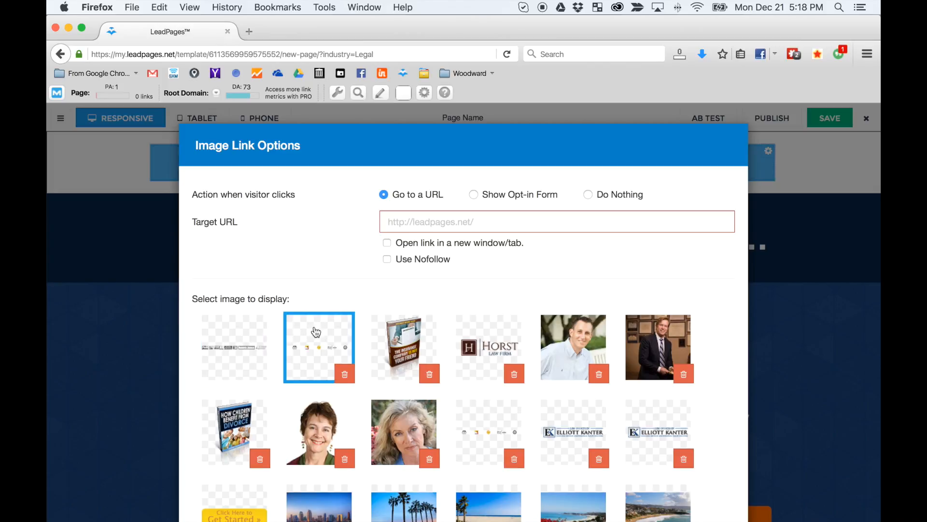
scroll(302, 321, "down", 8)
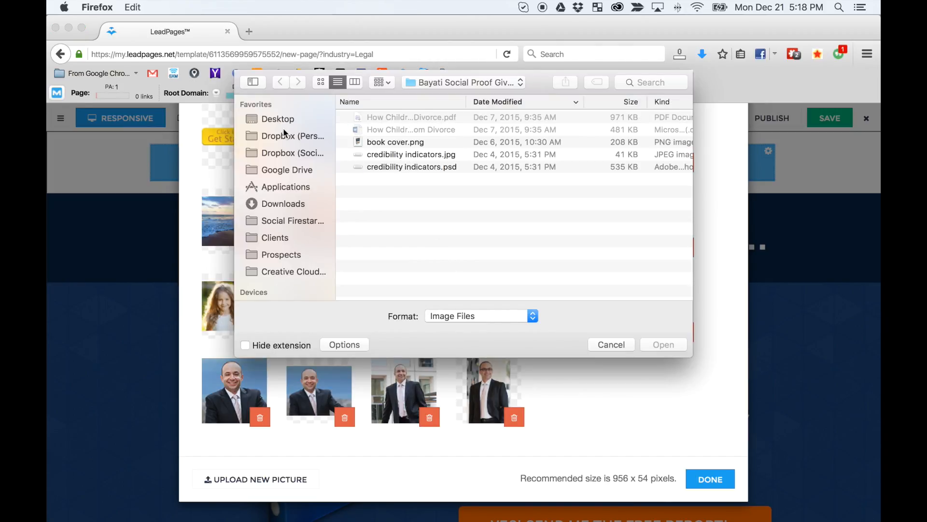
left_click(611, 344)
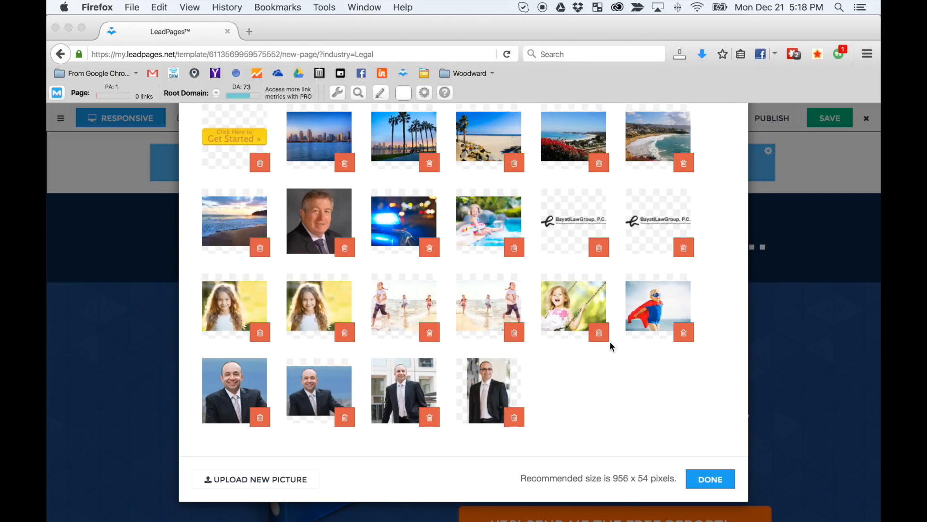
left_click(710, 480)
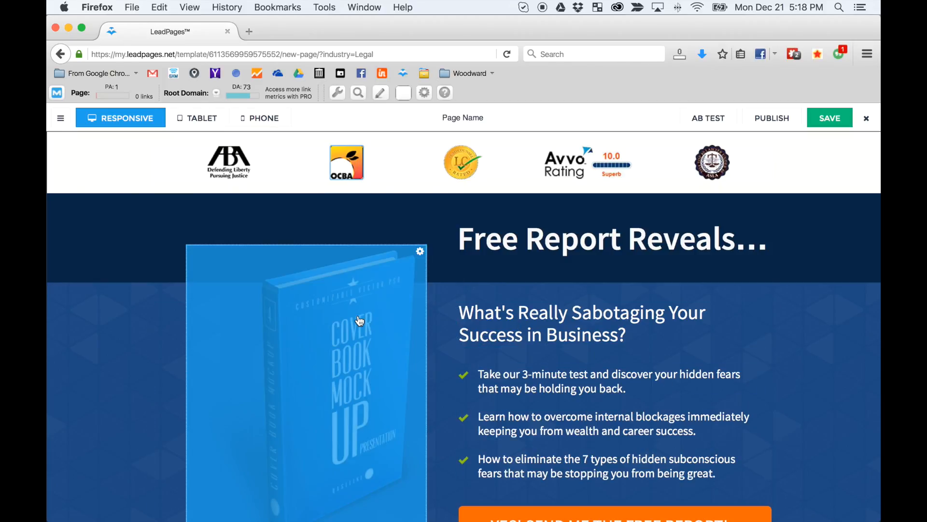
Replace the placeholder book image with the "How Children Benefit from Divorce" cover
left_click(419, 252)
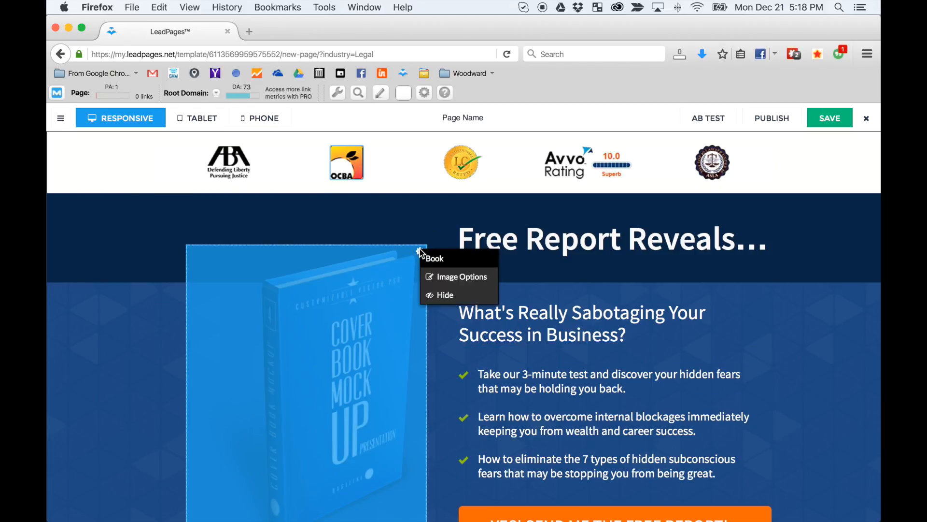
left_click(454, 277)
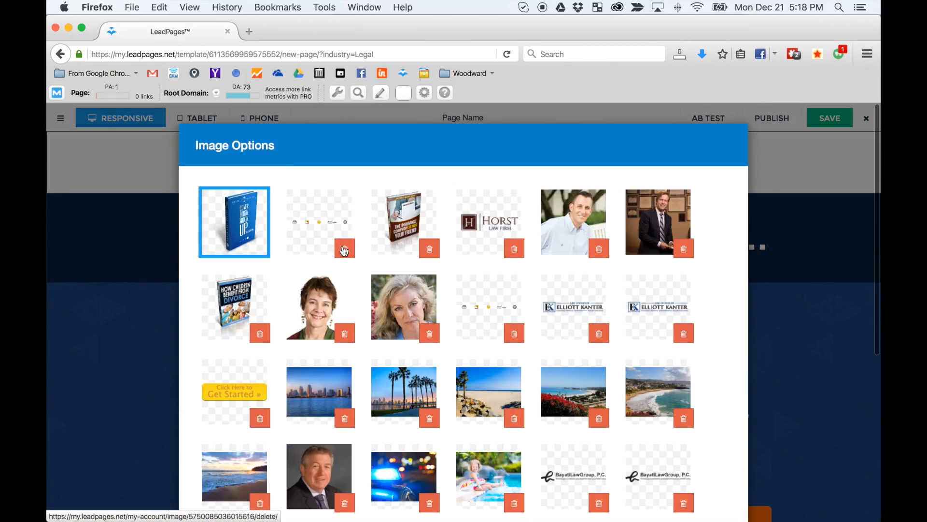
left_click(250, 299)
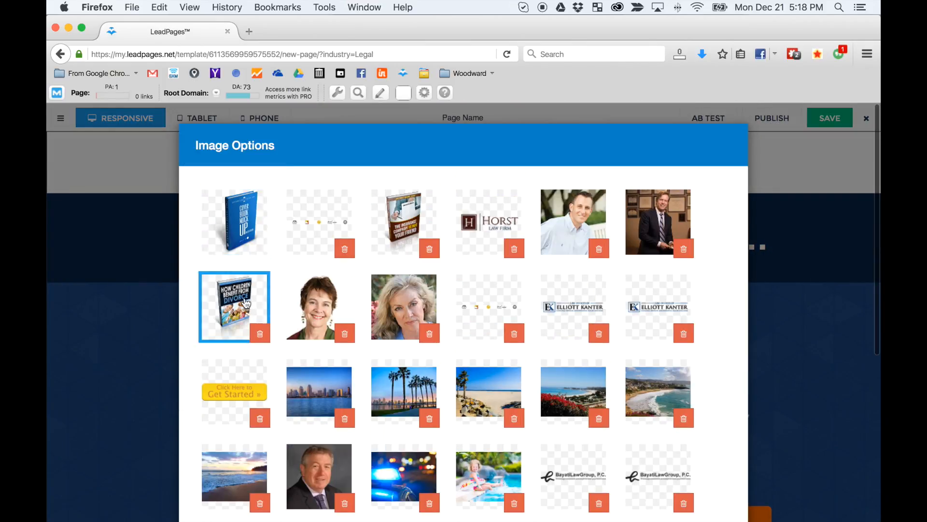
scroll(729, 324, "down", 2)
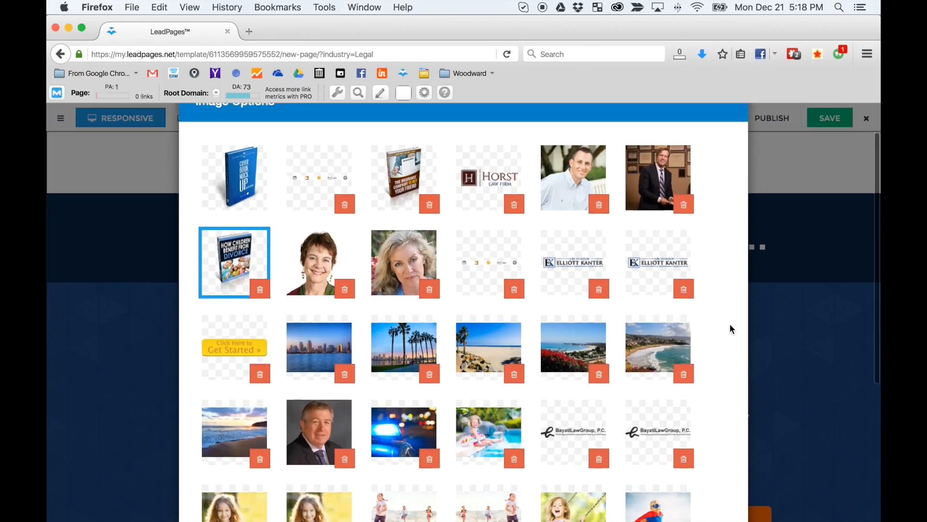
scroll(728, 324, "down", 1)
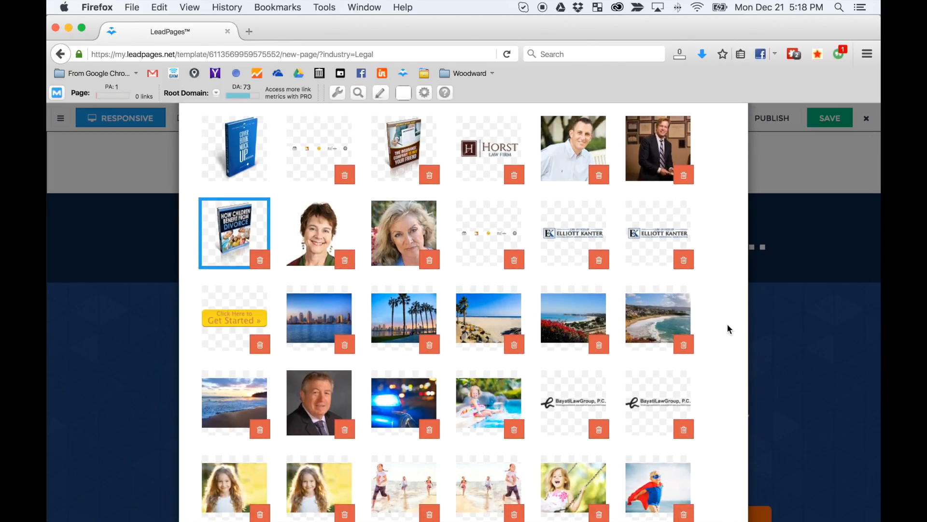
scroll(728, 325, "down", 5)
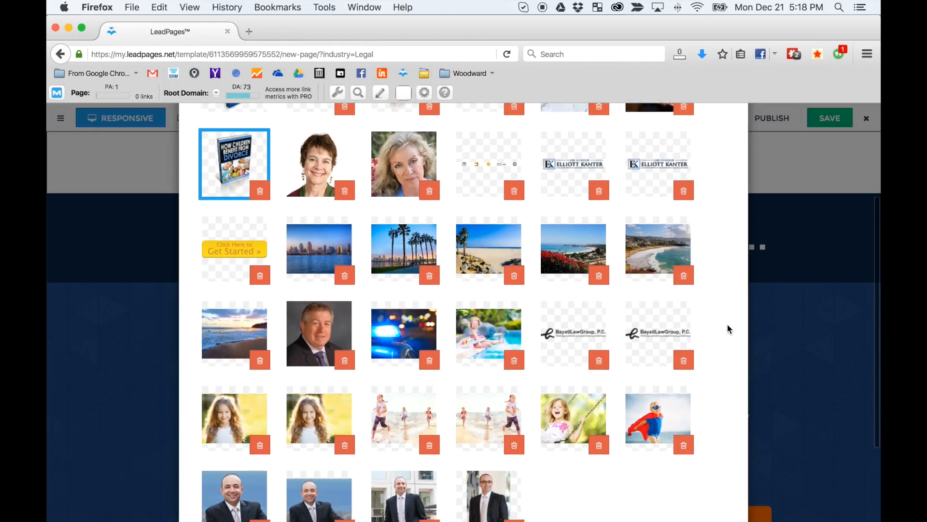
scroll(596, 416, "up", 8)
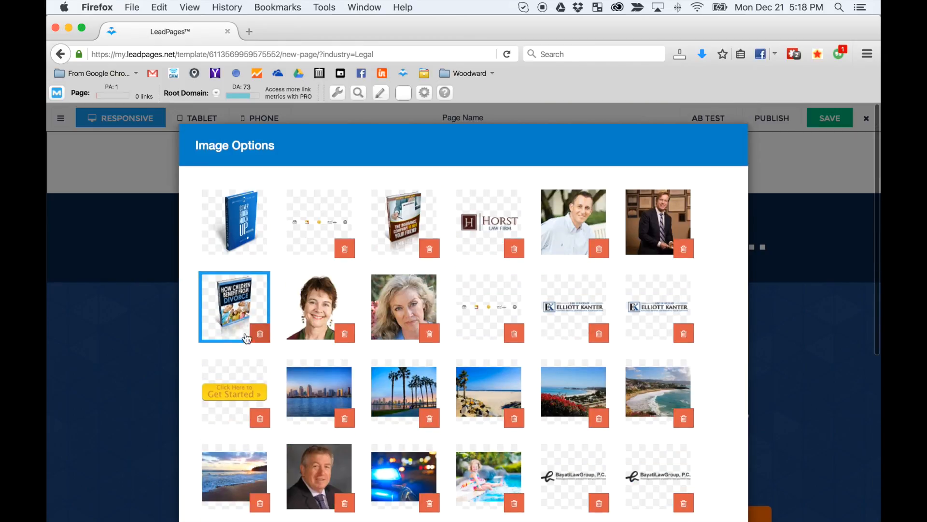
scroll(430, 322, "down", 10)
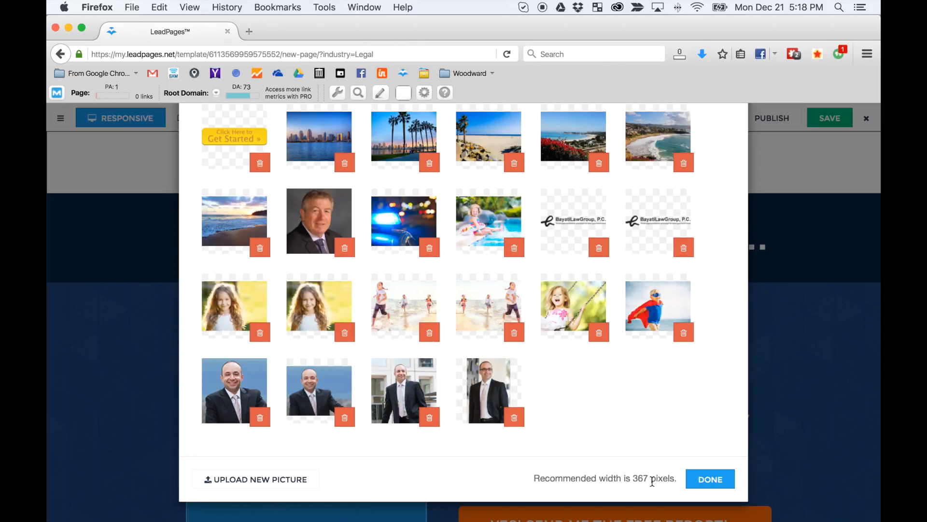
left_click(706, 480)
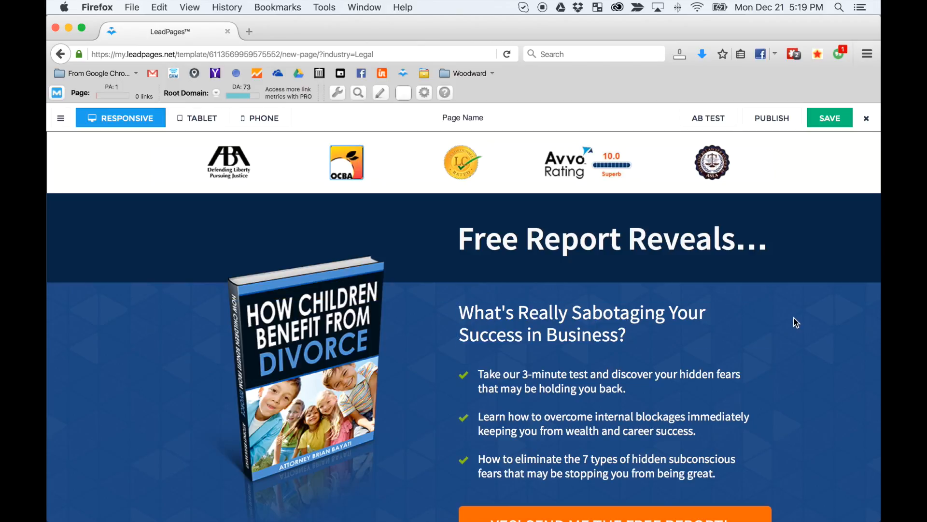
Change the subheadline beneath "Free Report Reveals…" to "Ways Children Actually Benefit from Their Parent's Divorce"
scroll(796, 324, "down", 3)
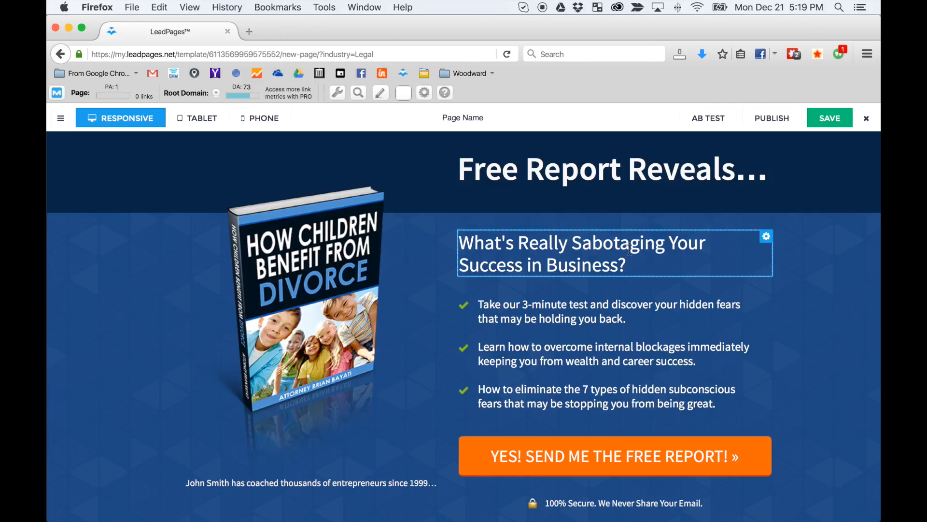
double_click(581, 253)
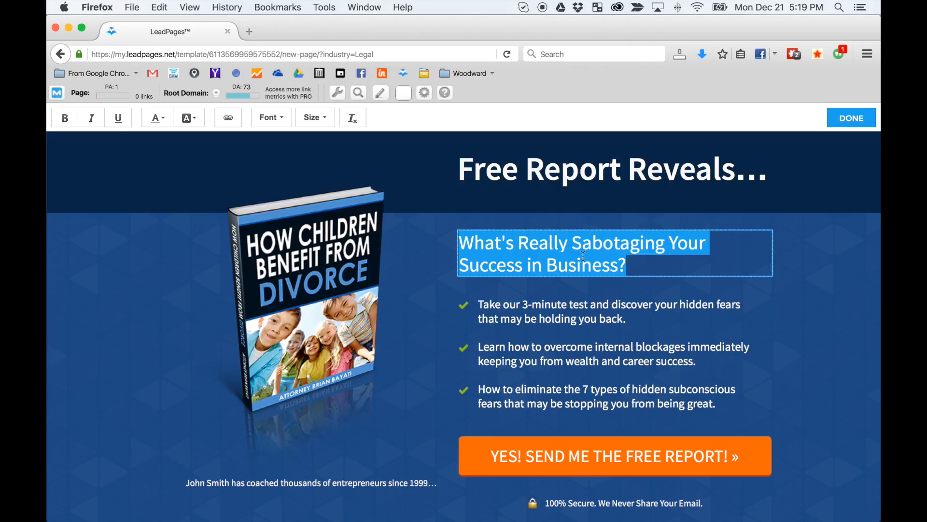
type("Ways Ch")
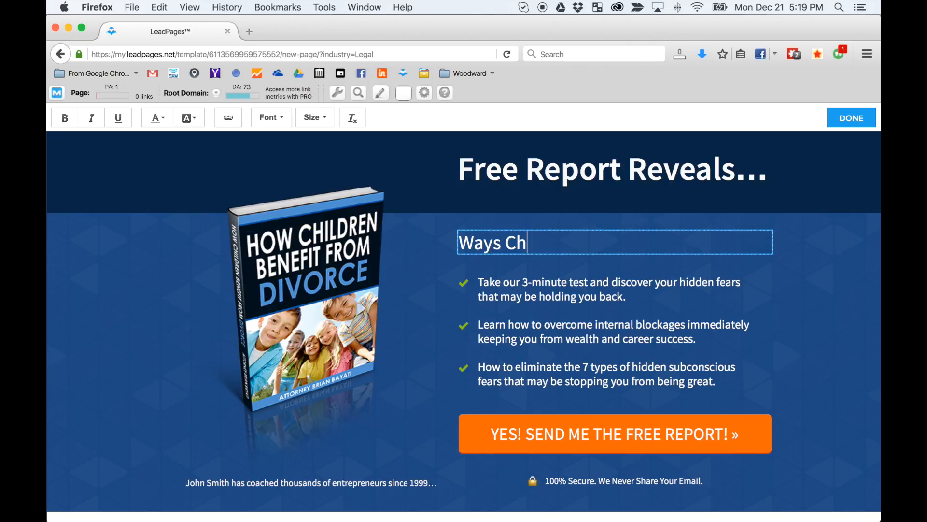
type("ildren Actually Beene")
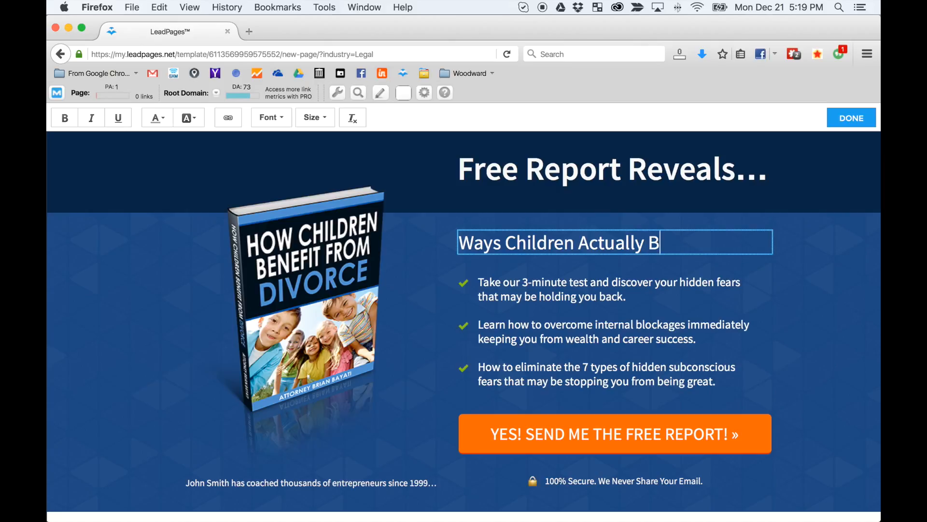
key("BackSpace")
key("BackSpace")
key("BackSpace")
type("nefit ")
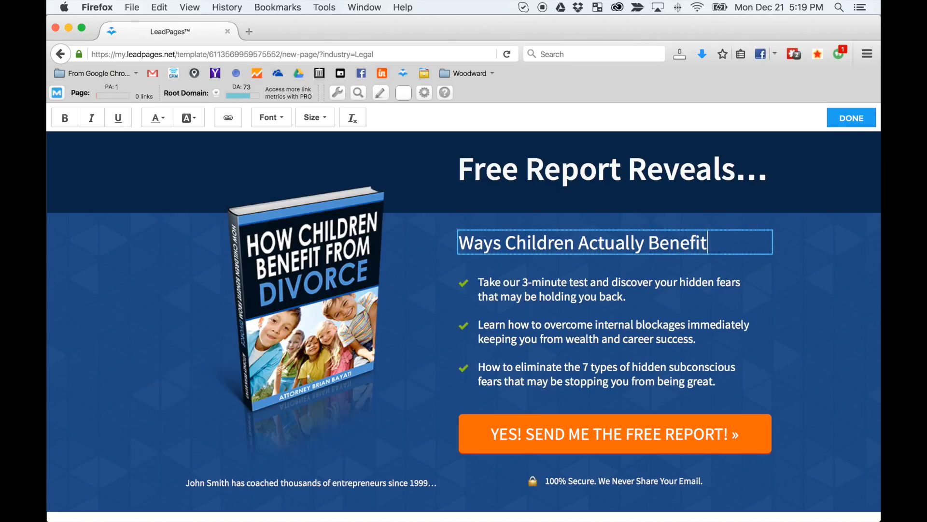
type("F")
key("BackSpace")
type("from Their PArent")
key("alt+shift+Left")
type("Parent")
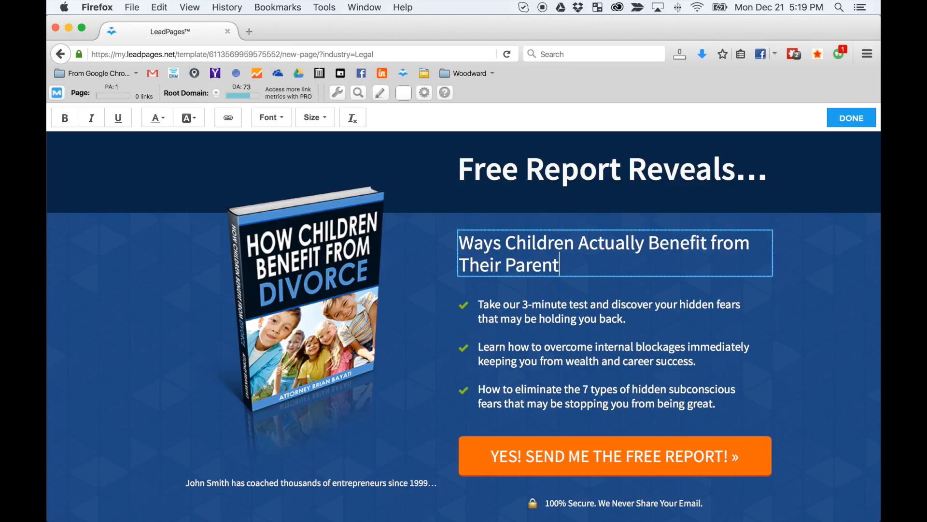
type("'s Divorce")
Replace the first bullet with the copied line "Learn the secret to ensuring that your children are emotionally able to cope with a divorce."
left_click(544, 306)
double_click(544, 306)
triple_click(545, 307)
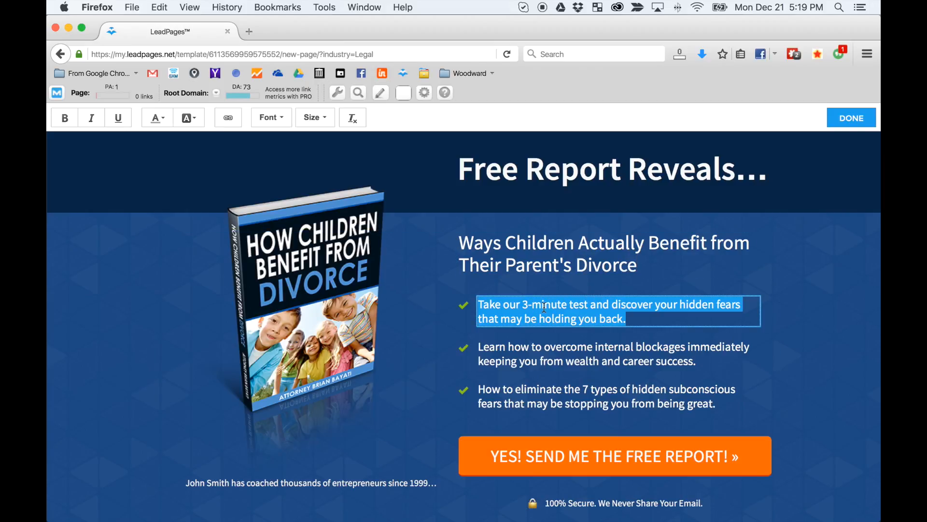
key("super+Tab")
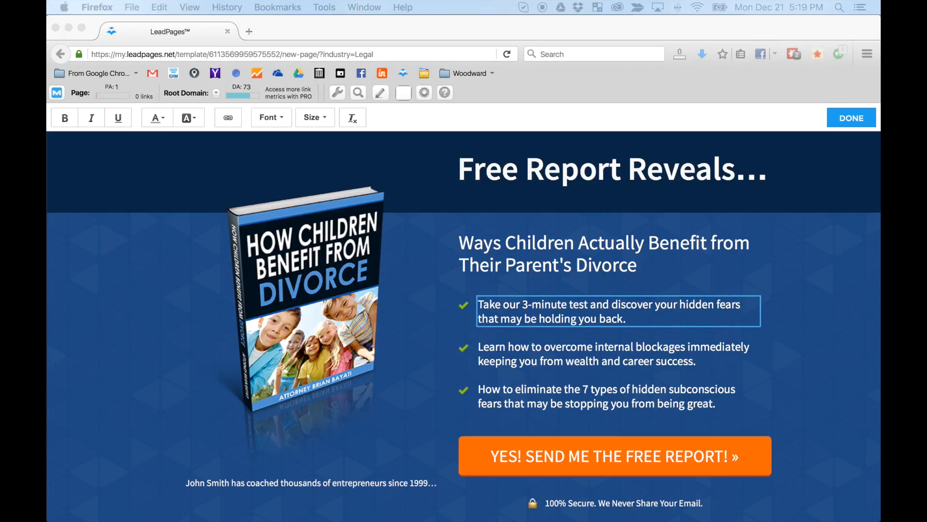
key("super+Tab")
key("super+c")
key("super+v")
Replace the second bullet with the copied line "How to help your children adjust to a change in lifestyle and split custody."
key("super+Tab")
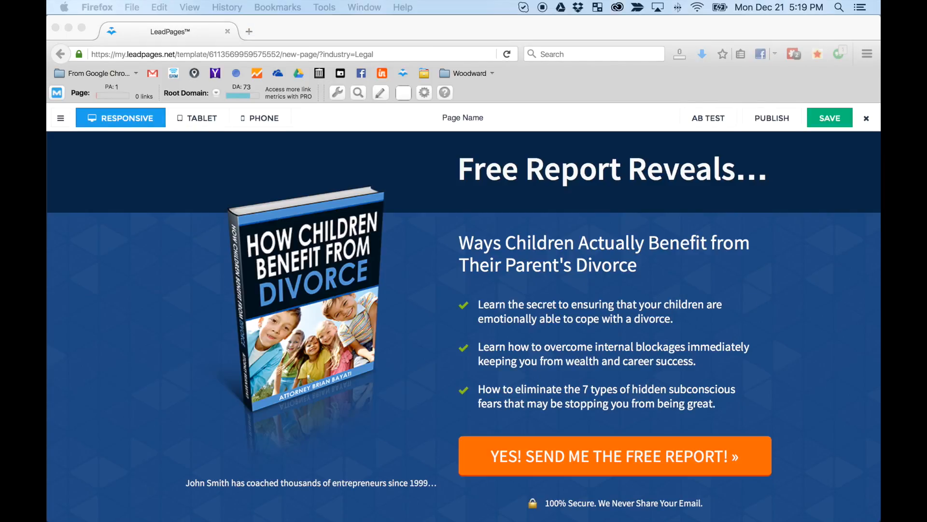
key("super+Tab")
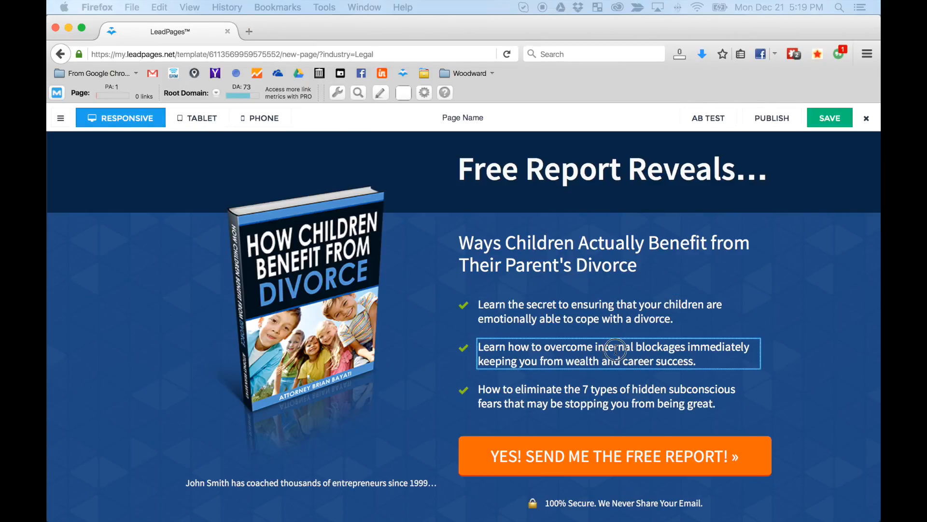
key("super+v")
left_click(814, 386)
Replace the third bullet with the copied line "The biggest mistake you can make as a parent during a divorce, and how to avoid it."
key("super+Tab")
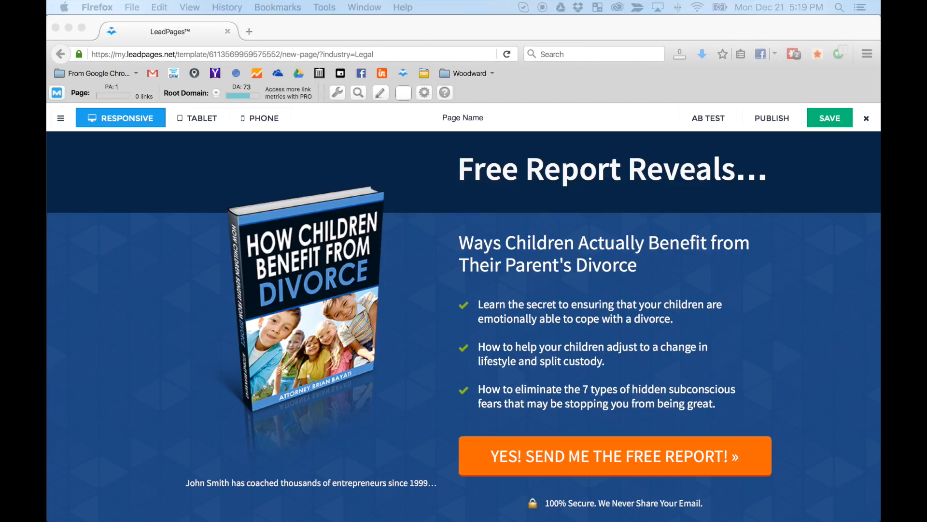
left_click(596, 389)
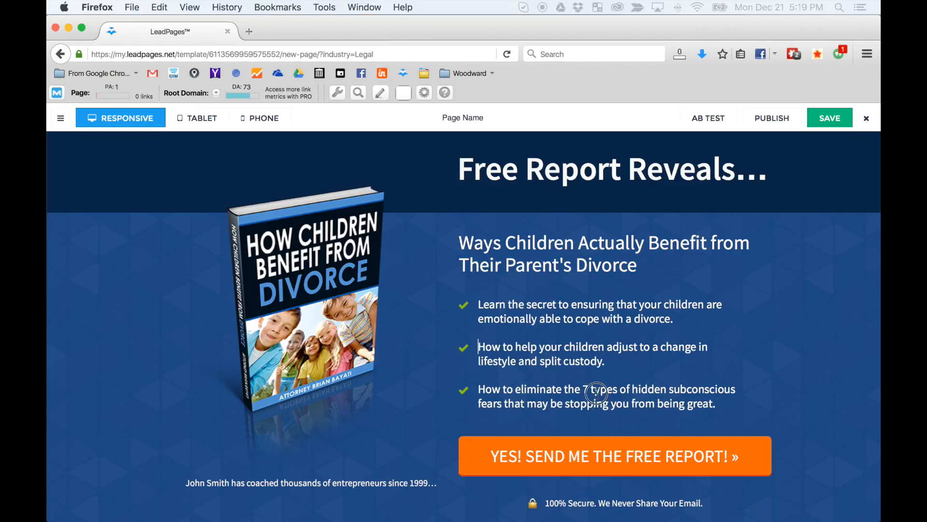
key("super+v")
Hide the Book Subtitle element beneath the book cover
scroll(440, 374, "down", 3)
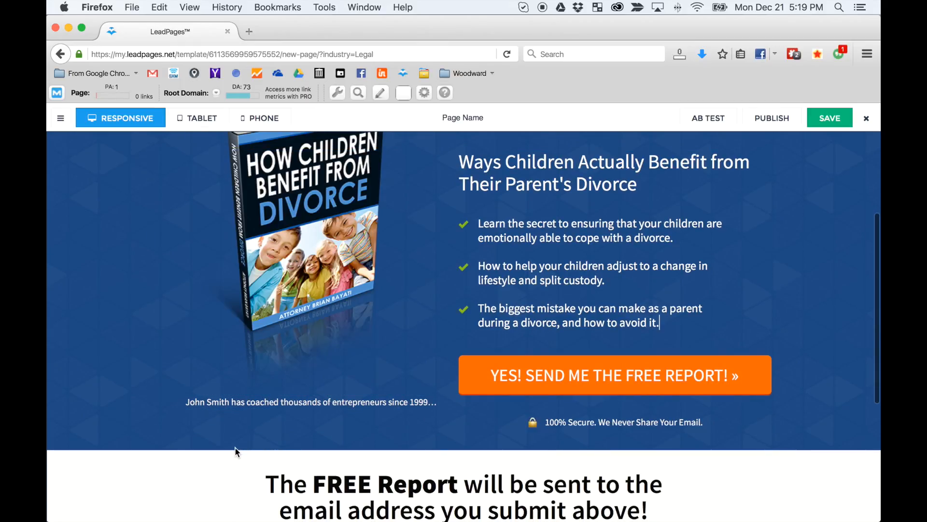
scroll(235, 447, "up", 2)
scroll(236, 453, "down", 1)
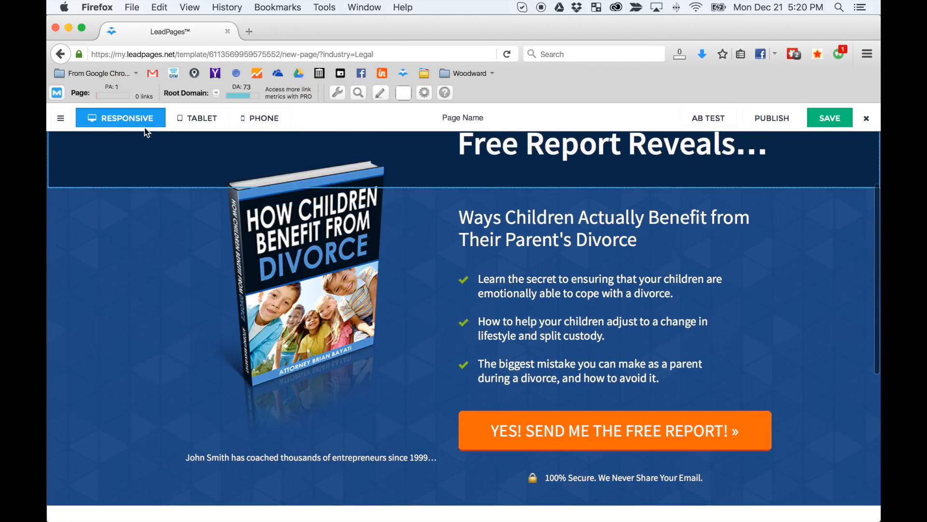
left_click(61, 118)
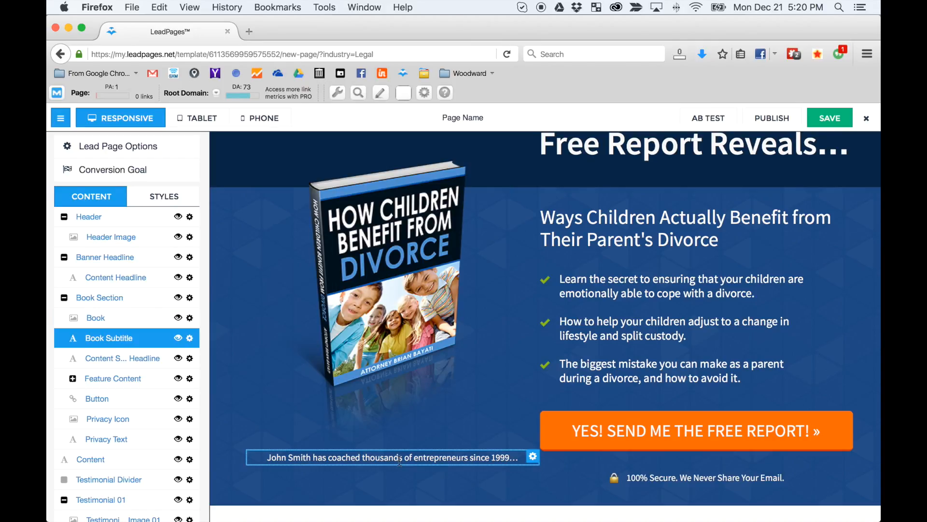
left_click(178, 338)
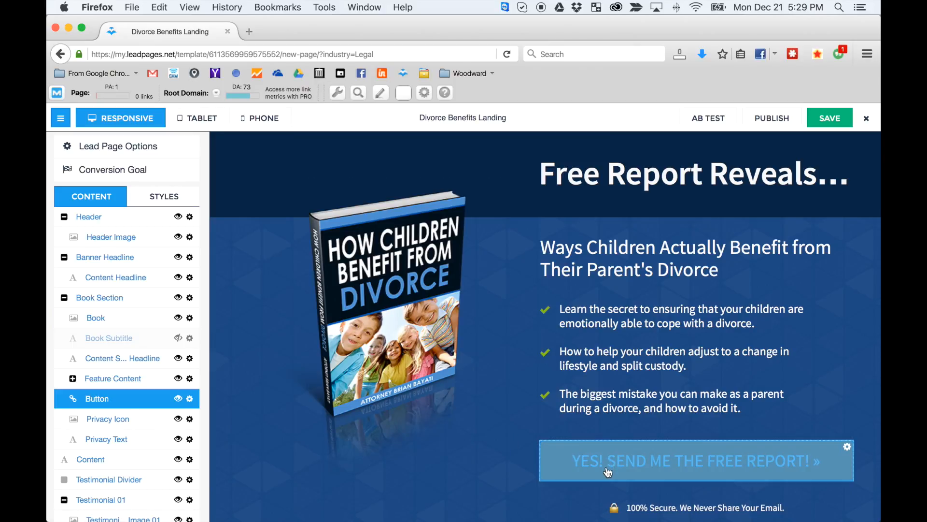
Open the report button's opt-in form and replace its cloud download image with the "How Children Benefit from Divorce" cover
left_click(608, 471)
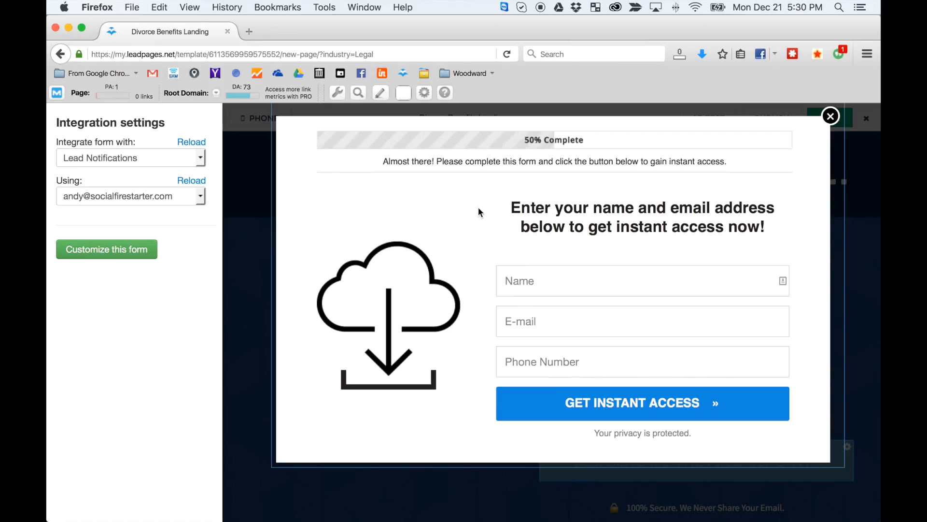
left_click(432, 280)
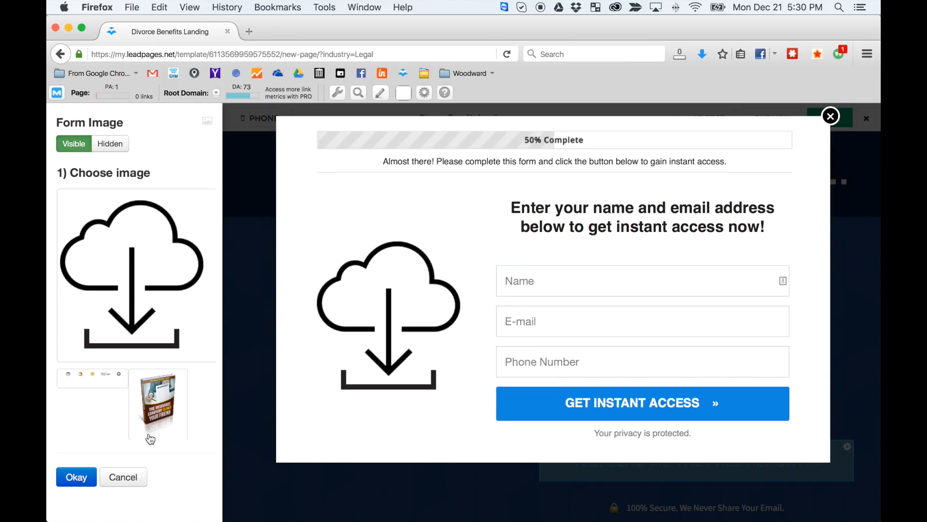
scroll(143, 358, "down", 4)
scroll(148, 358, "down", 3)
left_click(158, 264)
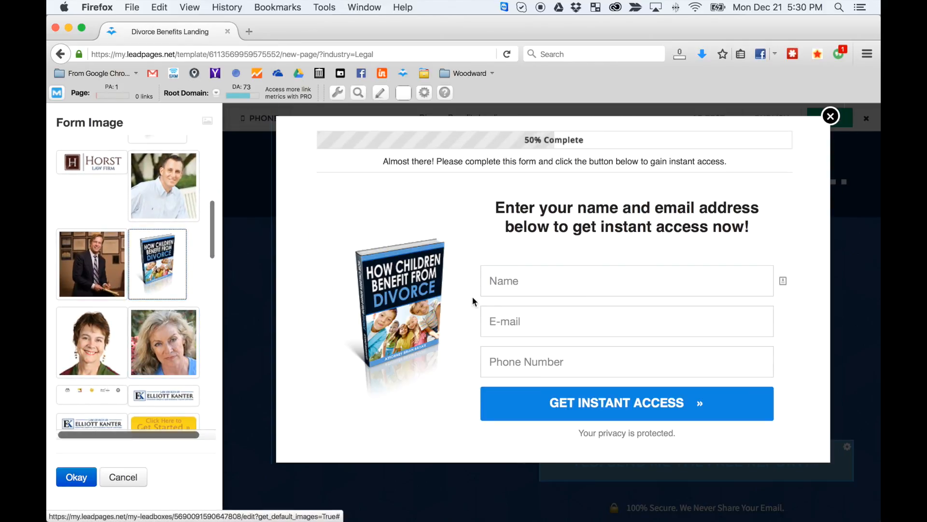
left_click(70, 478)
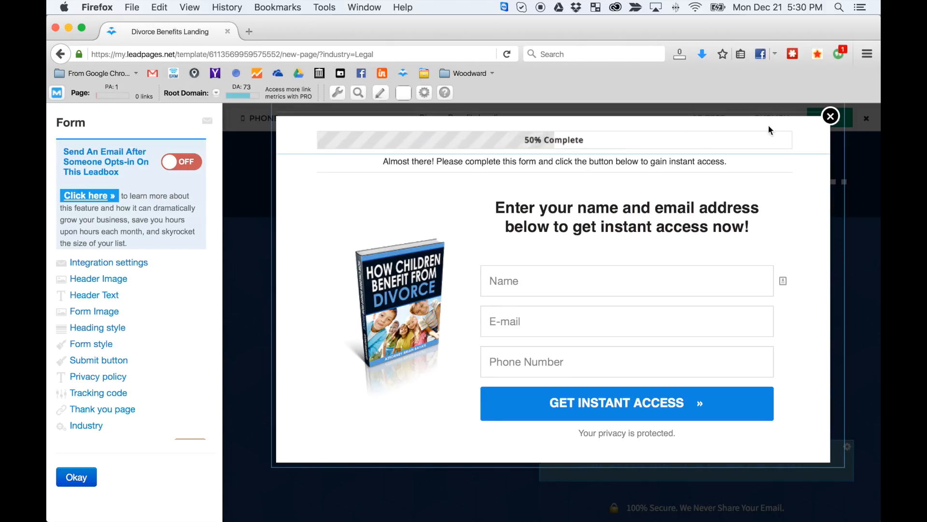
Try the strip of legal association badges as the opt-in form's header image and switch back to the "50% Complete" progress bar
left_click(480, 141)
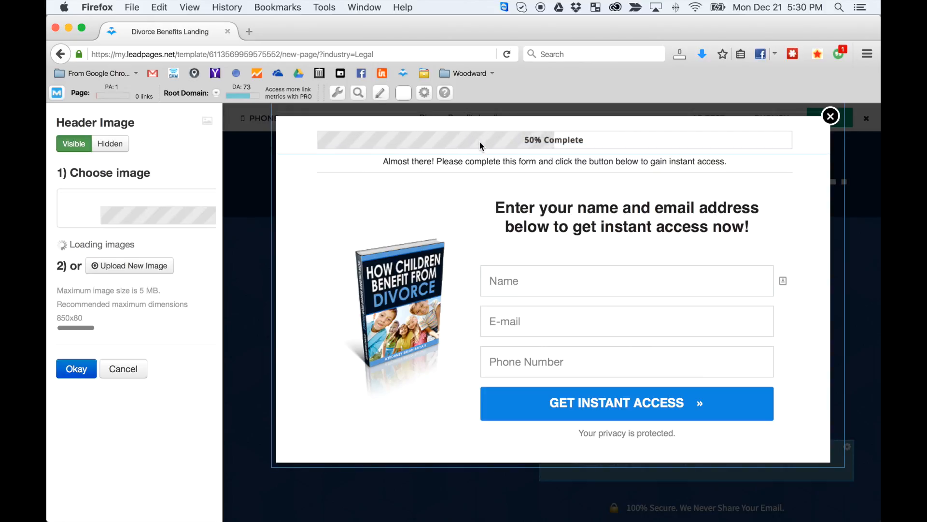
left_click(112, 145)
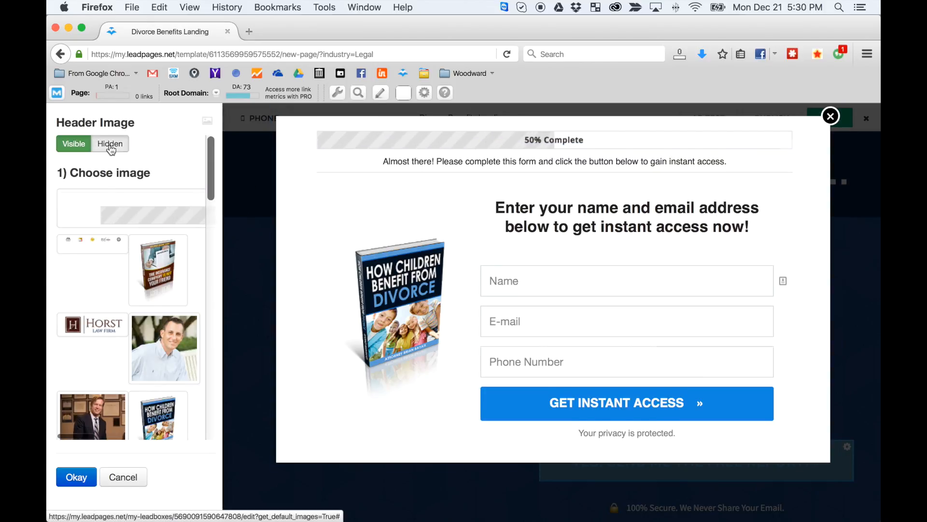
left_click(74, 148)
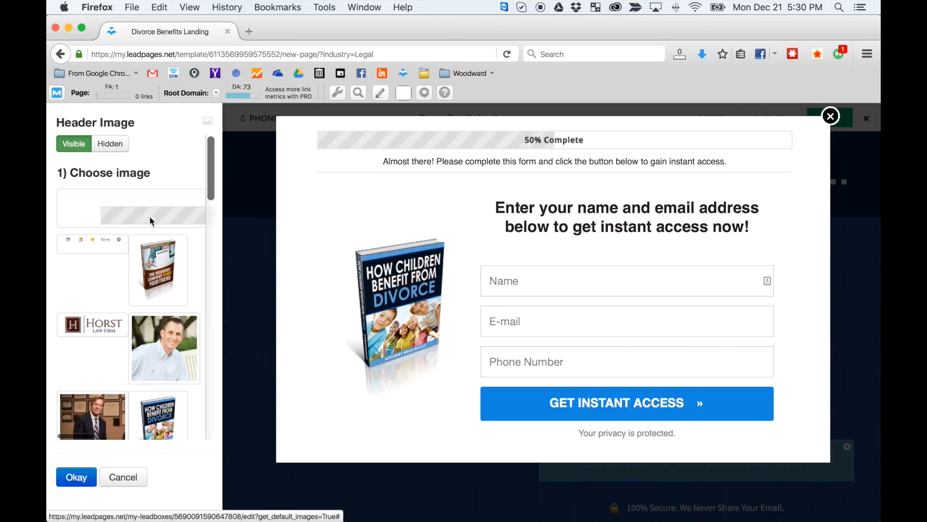
left_click(112, 243)
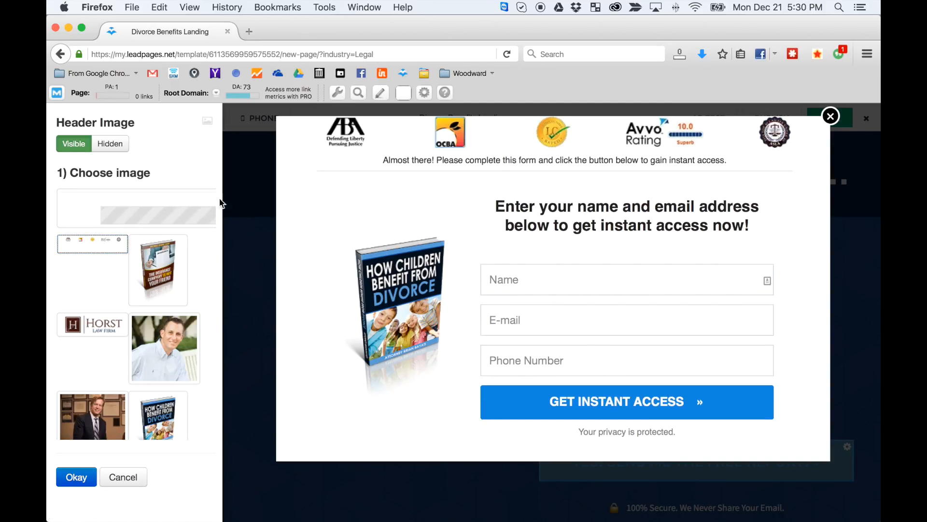
left_click(139, 211)
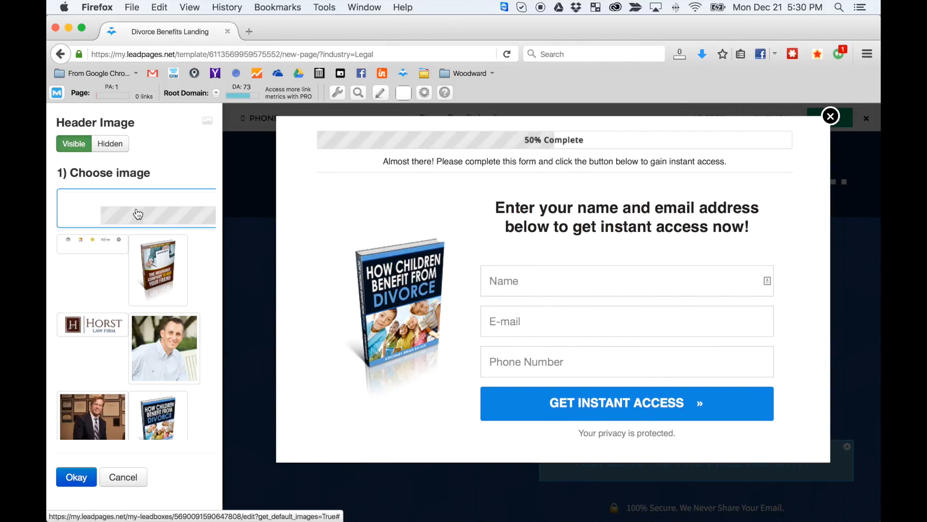
left_click(76, 478)
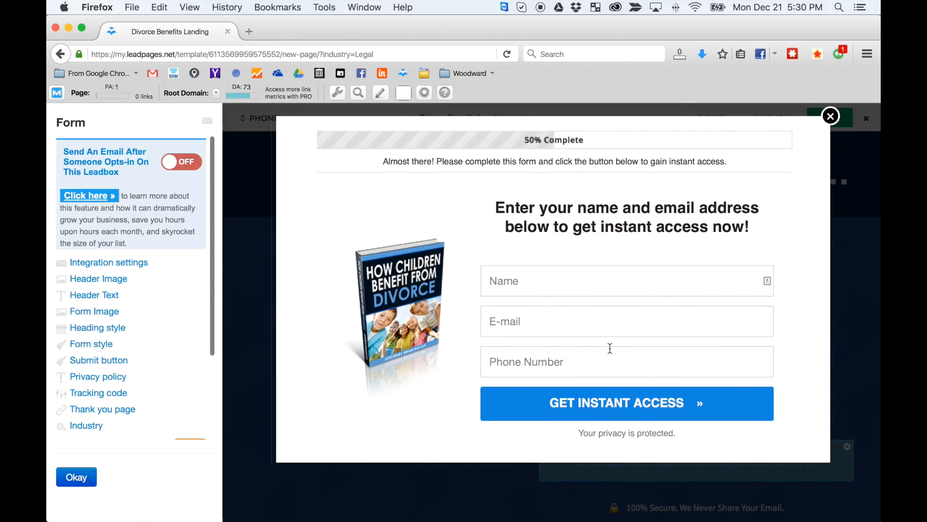
Open the settings of the opt-in form's header text and form title
left_click(485, 157)
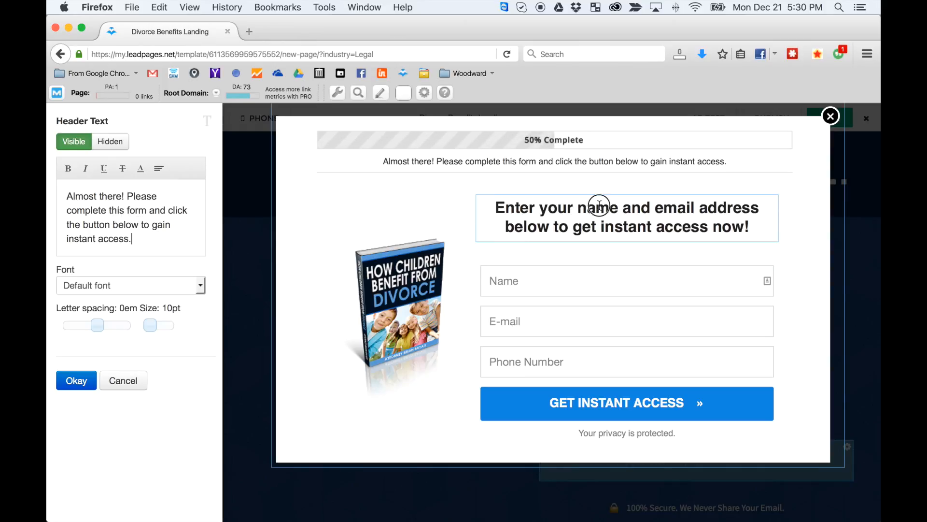
left_click(633, 208)
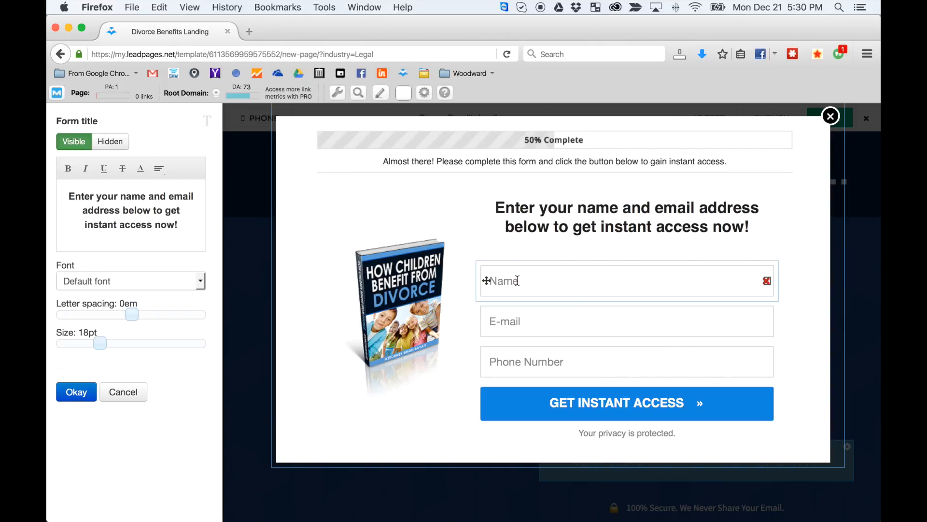
mouse_move(486, 362)
left_mouse_down()
mouse_move(484, 314)
mouse_move(488, 376)
mouse_move(488, 357)
left_mouse_up()
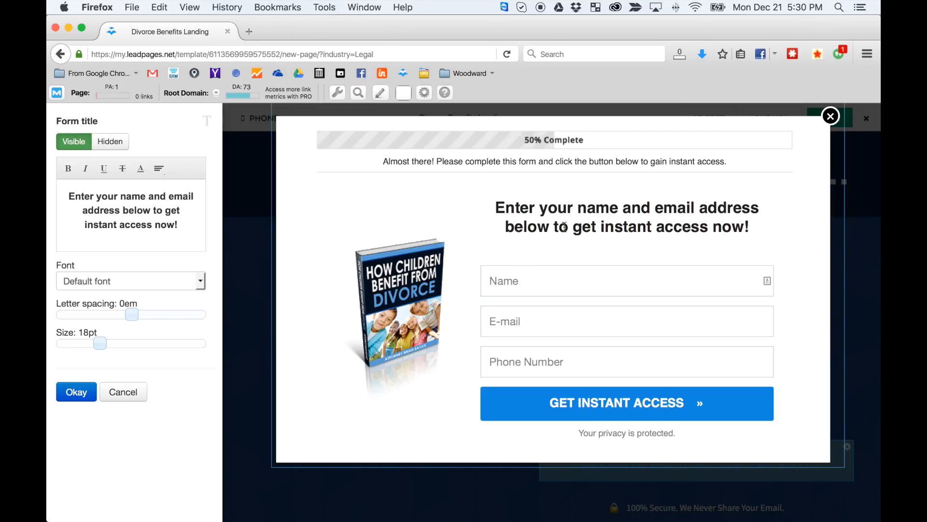
Change the opt-in form's submit button text to "Download Now", keeping the trailing arrows
left_click(554, 402)
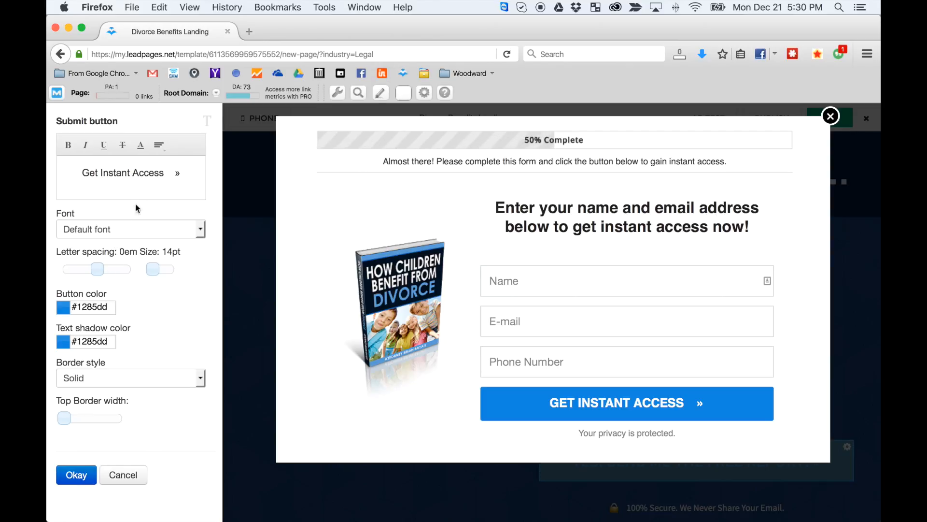
left_click_drag(164, 173, 73, 171)
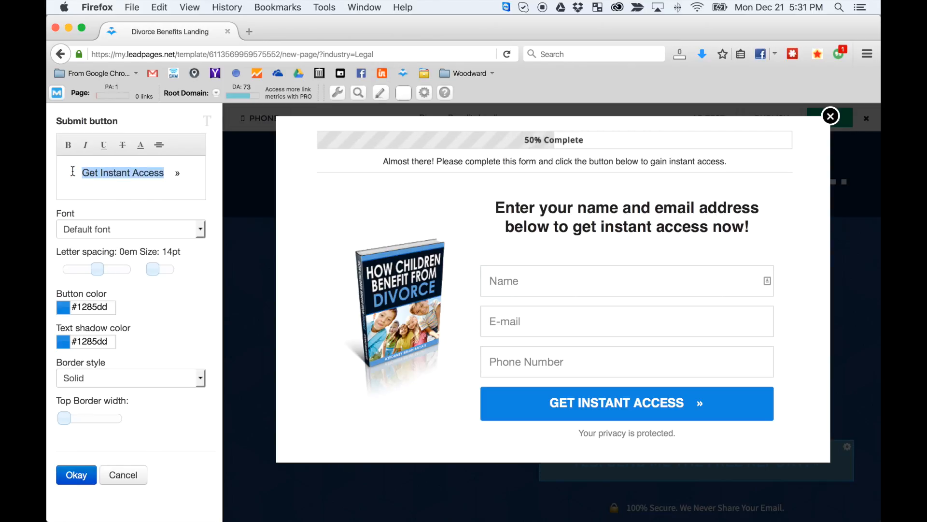
type("F")
key("BackSpace")
type("Down")
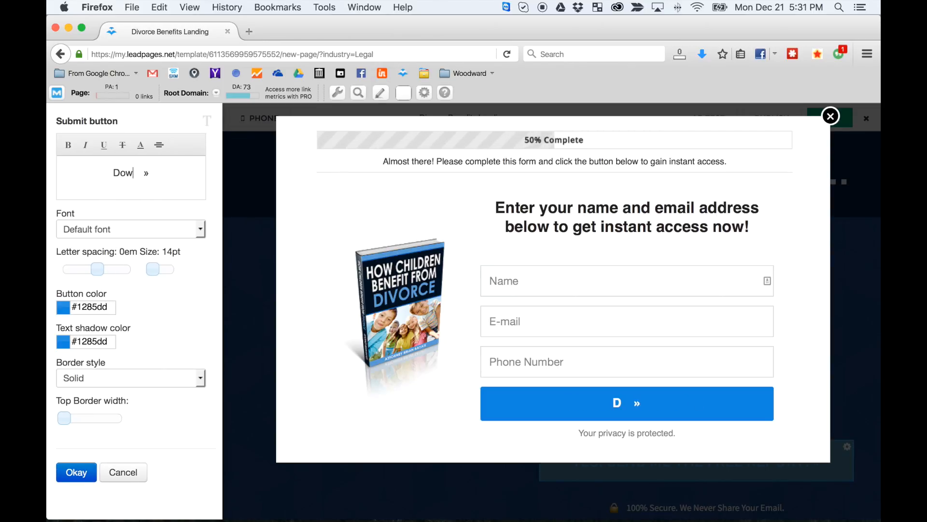
type("load Now")
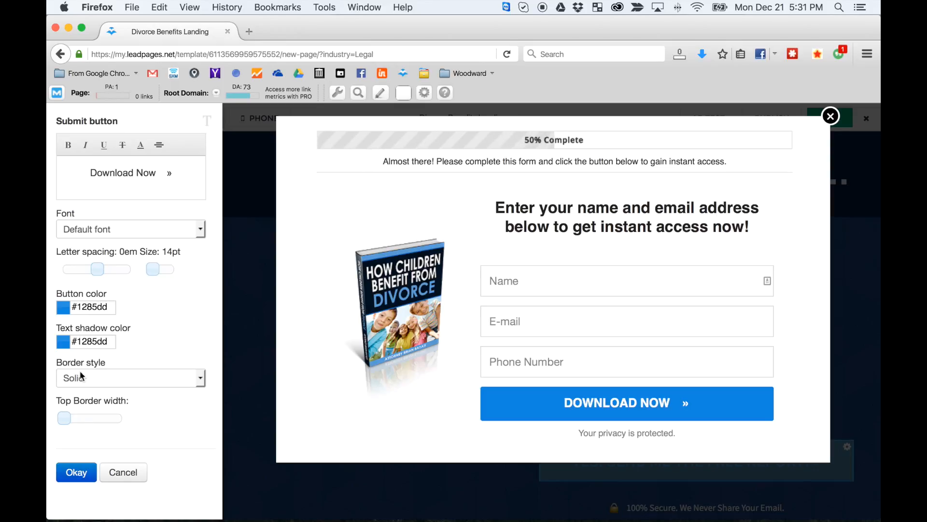
left_click(76, 477)
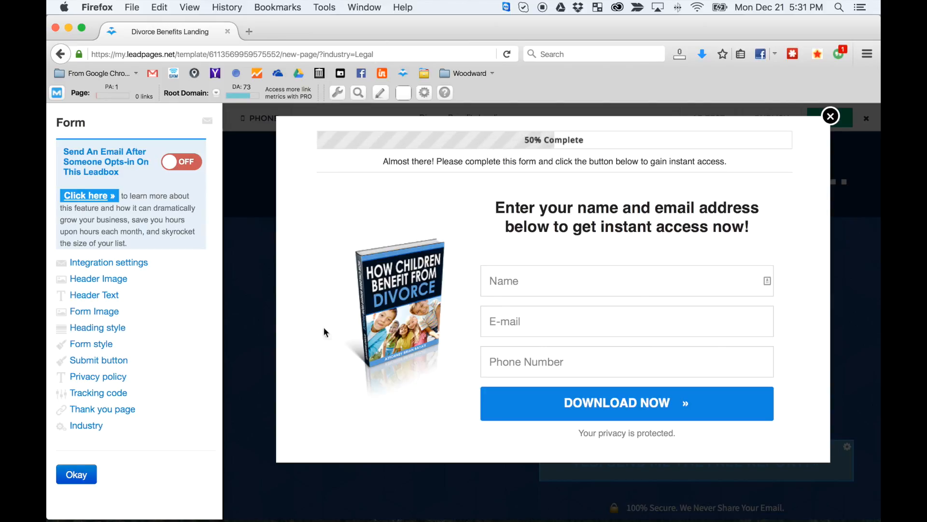
Turn on sending an email after opt-in and select the "How Children Benefit From Divorce" PDF as the lead magnet
left_click(176, 166)
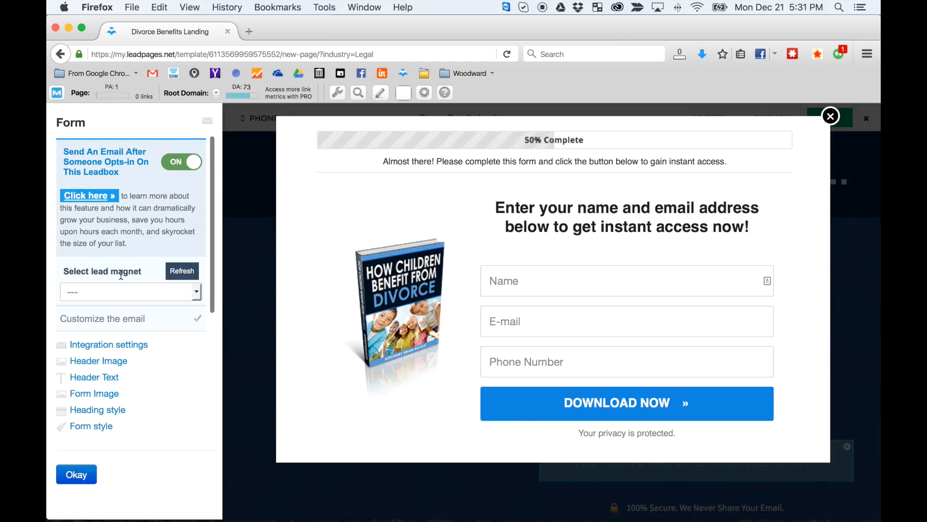
left_click(185, 165)
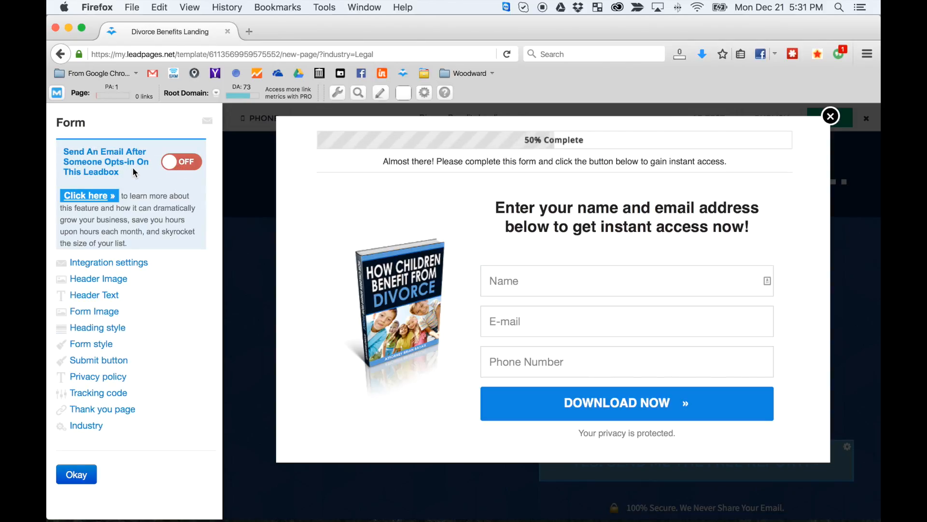
left_click(168, 164)
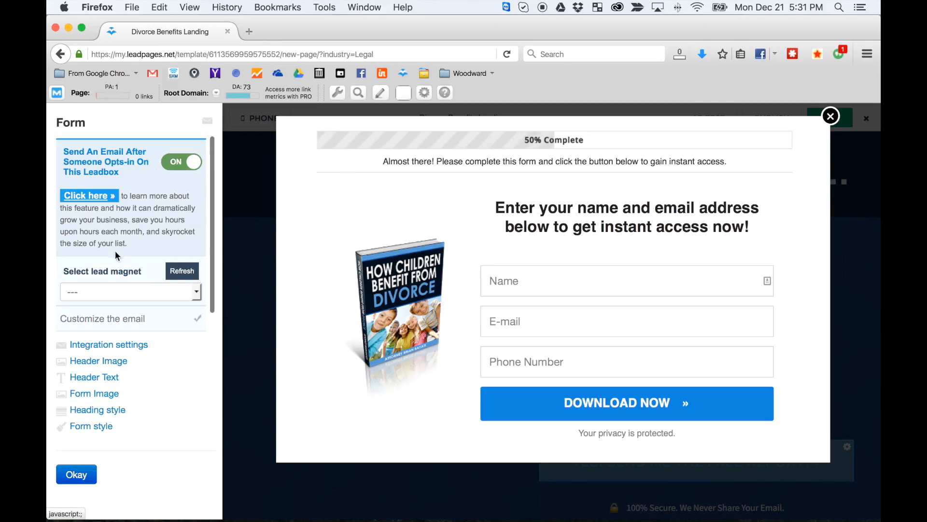
left_click(98, 287)
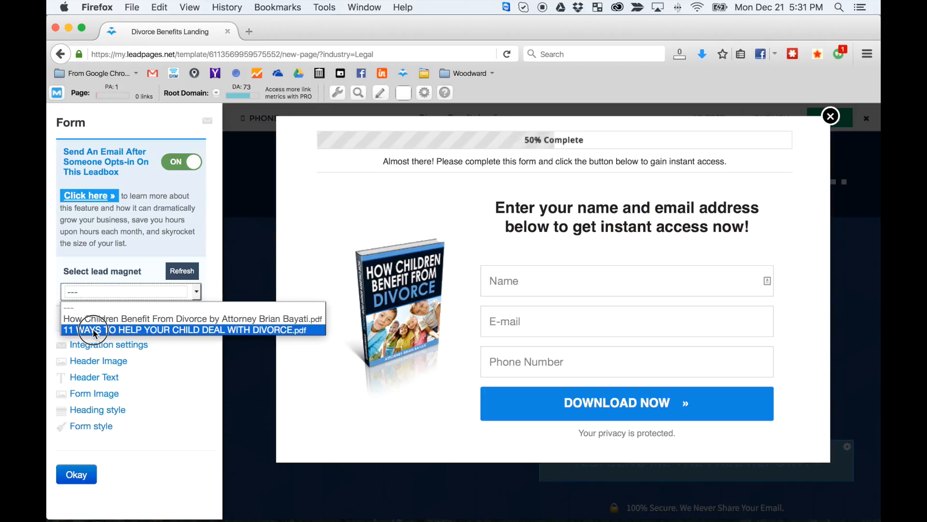
left_click(106, 318)
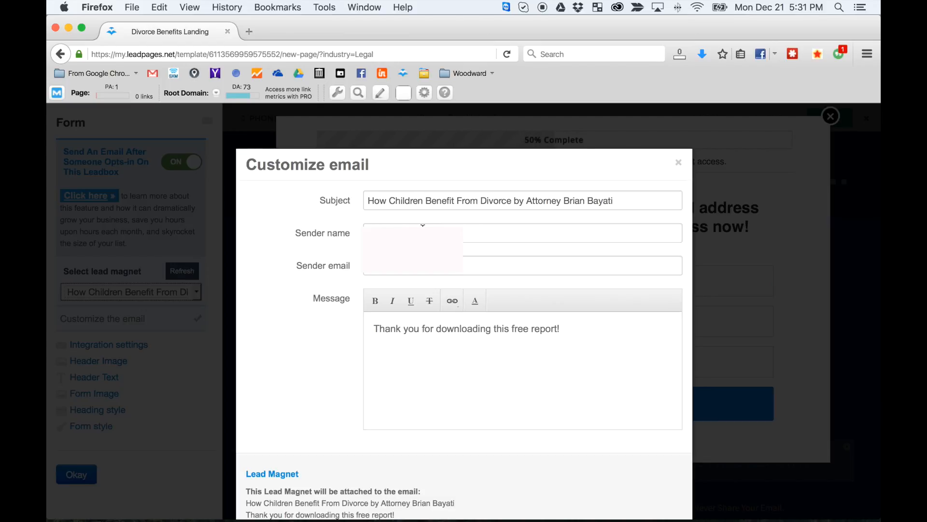
Change the email subject to "[DOWNLOAD] How Children Benefit From Divorce", removing the attorney's name
triple_click(526, 205)
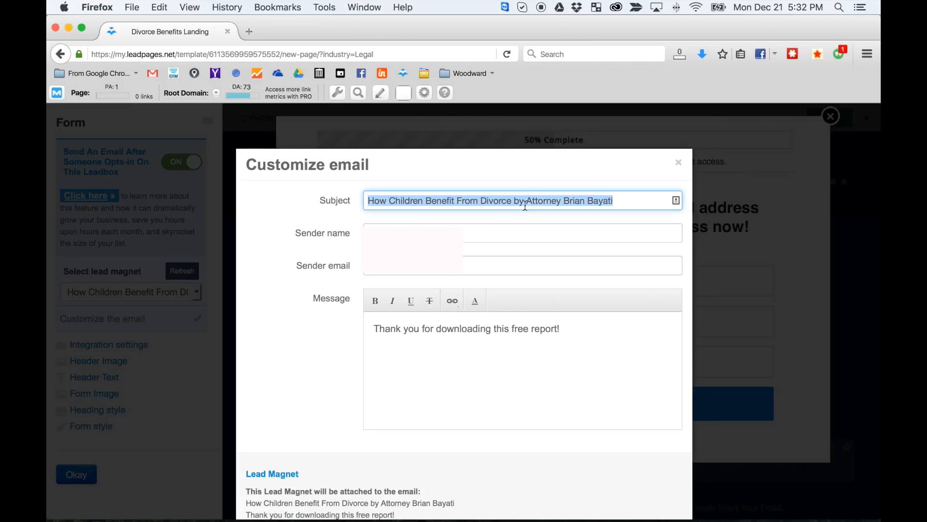
left_click(374, 204)
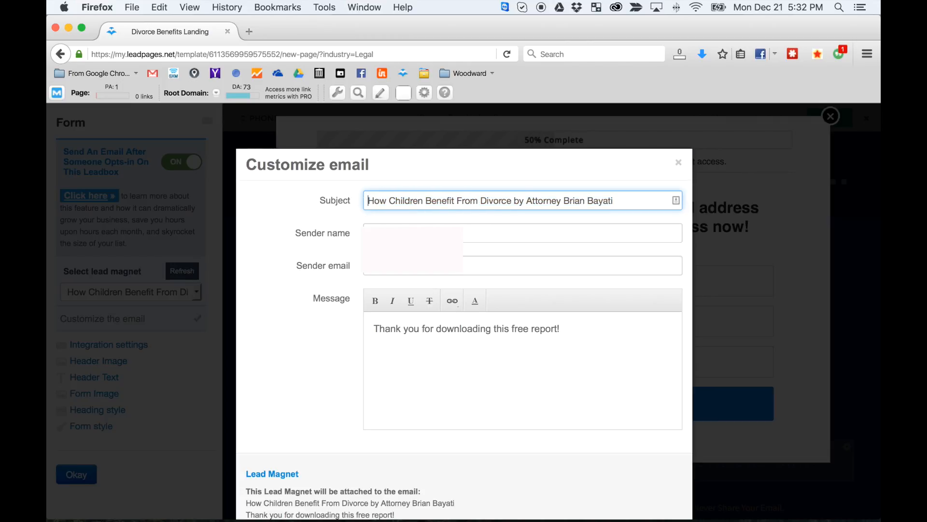
type("[DOWNLOAD]")
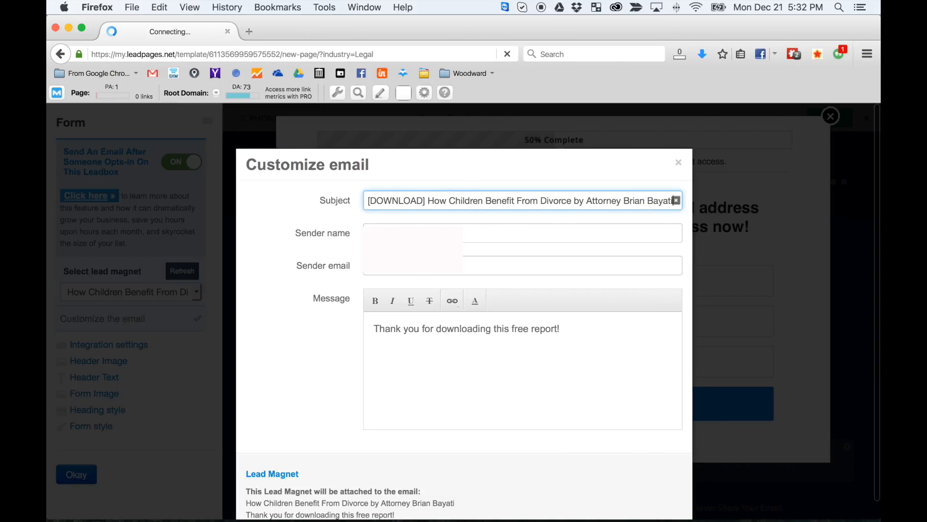
left_click(586, 203)
left_click(574, 201)
key("shift+super+Right")
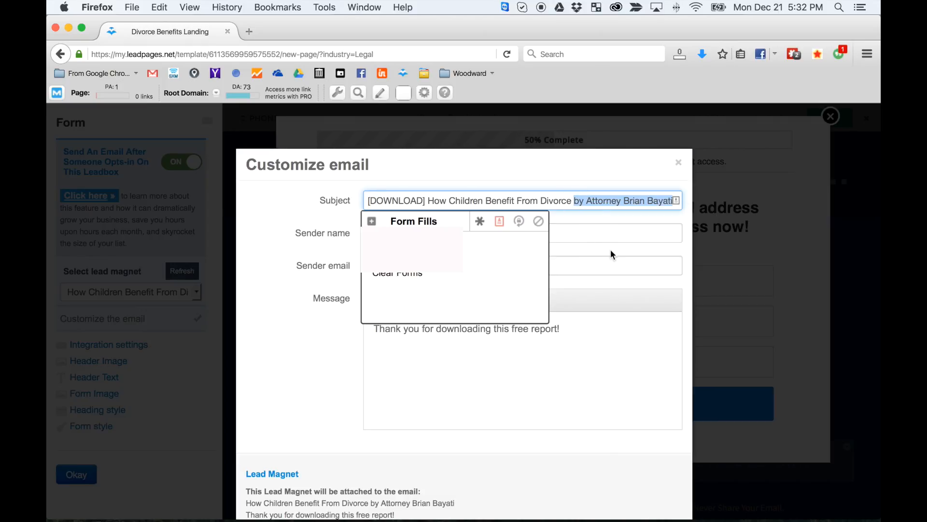
key("BackSpace")
Add to the email message "If you have any questions or would like to schedule a free consultation, please don't hesitate to contact me at my office."
left_click(395, 225)
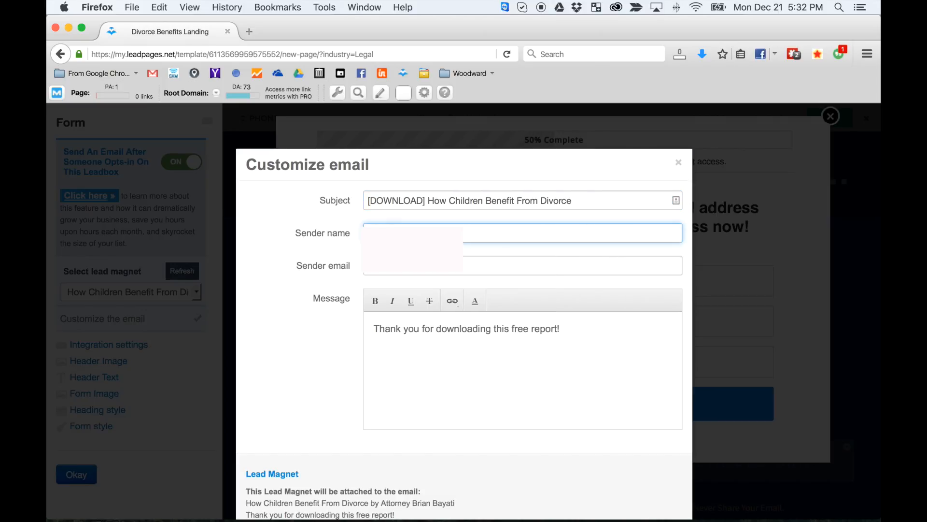
left_click(464, 266)
left_click_drag(555, 344, 345, 326)
key("Right")
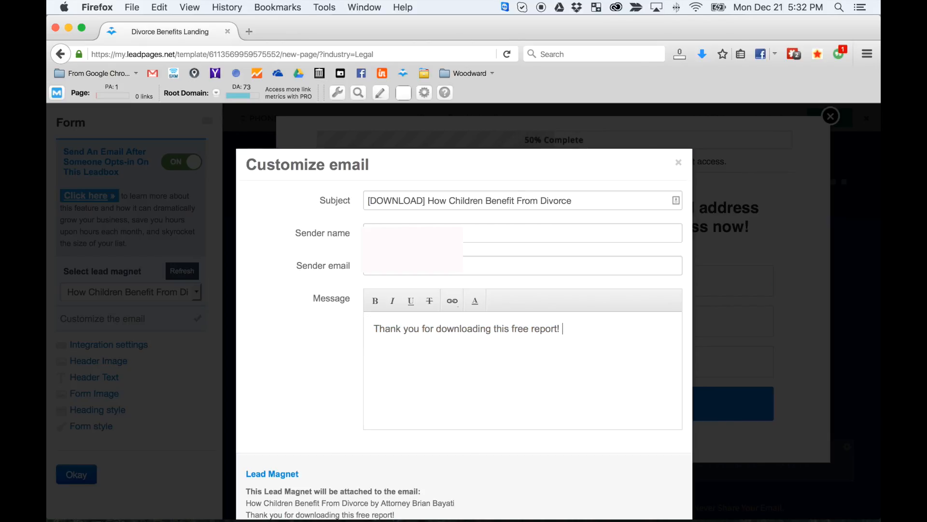
type("If you have any questions ")
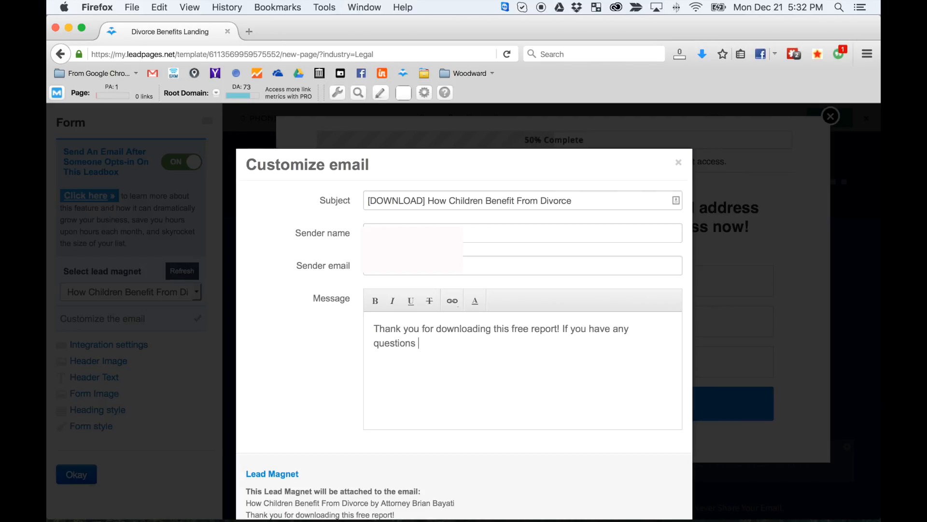
type("or would like to schedule a free consultatio")
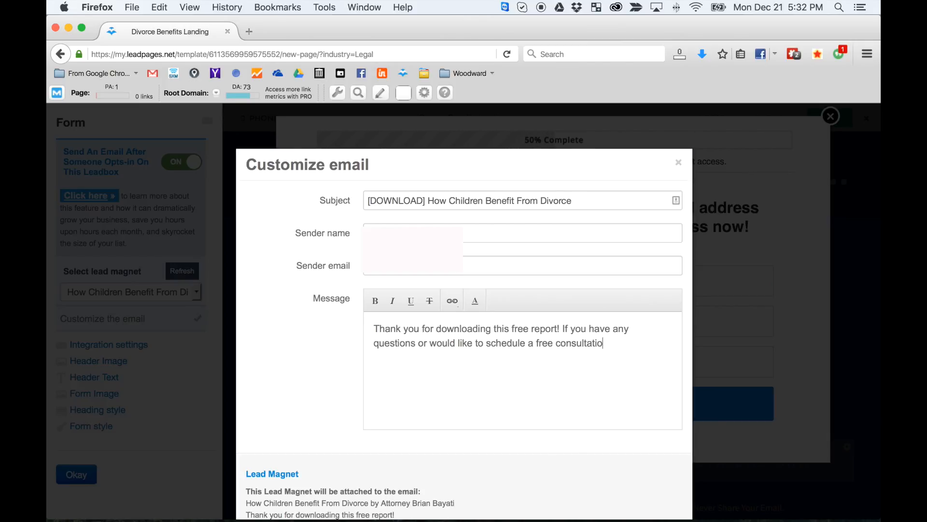
type("n, please don't hestitate to ")
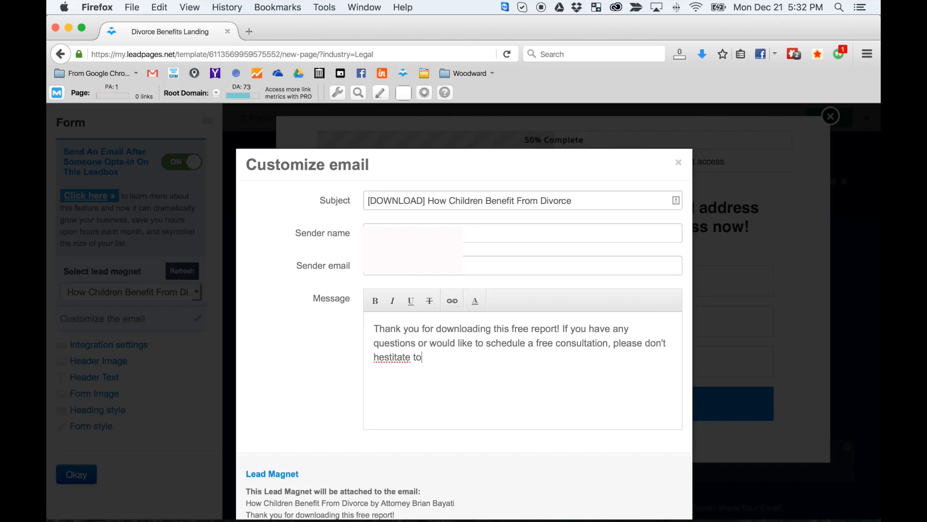
type("contact me.  at my offic.e")
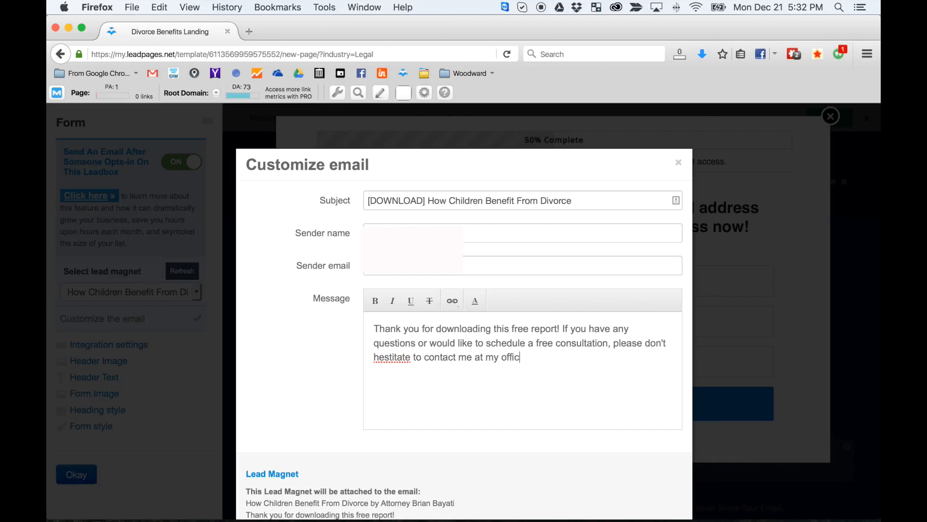
key("BackSpace")
key("BackSpace")
right_click(389, 357)
left_click(298, 398)
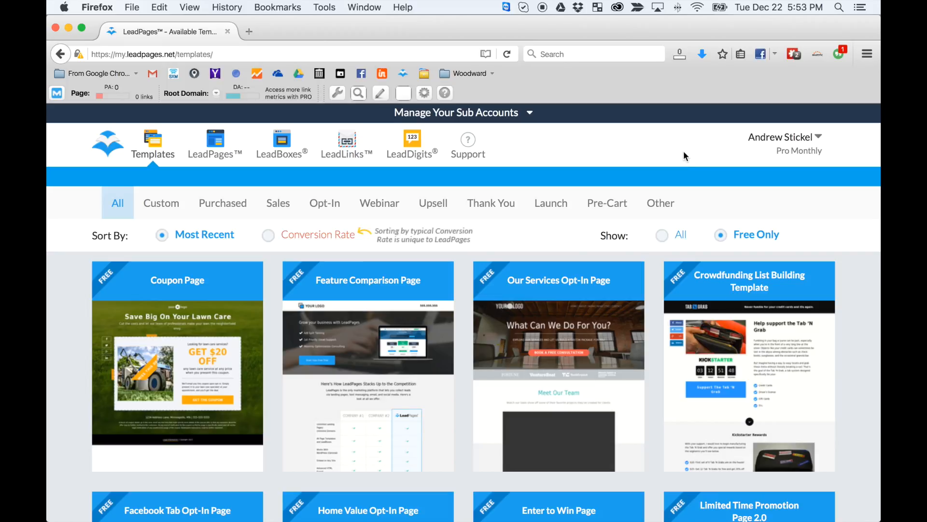
Open the opt-in form's integration settings and try integrating the form with MailChimp
left_click(819, 138)
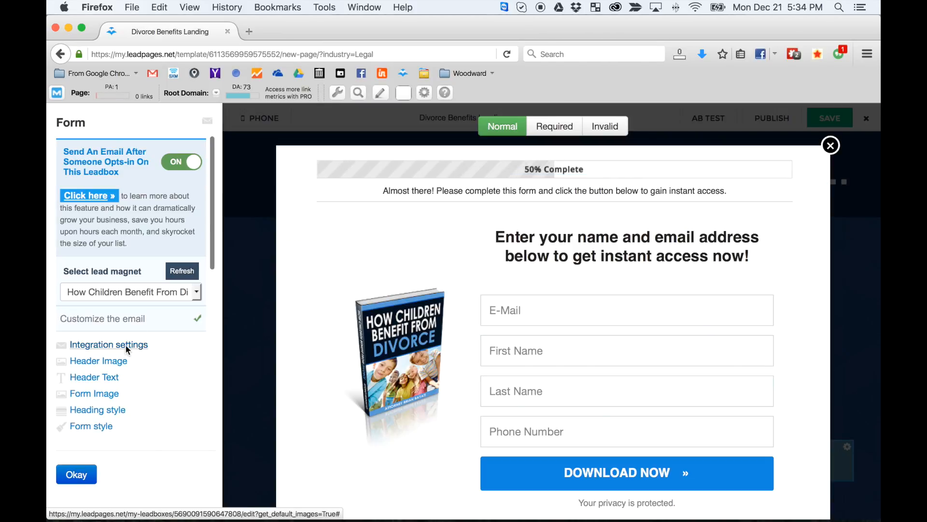
left_click(129, 290)
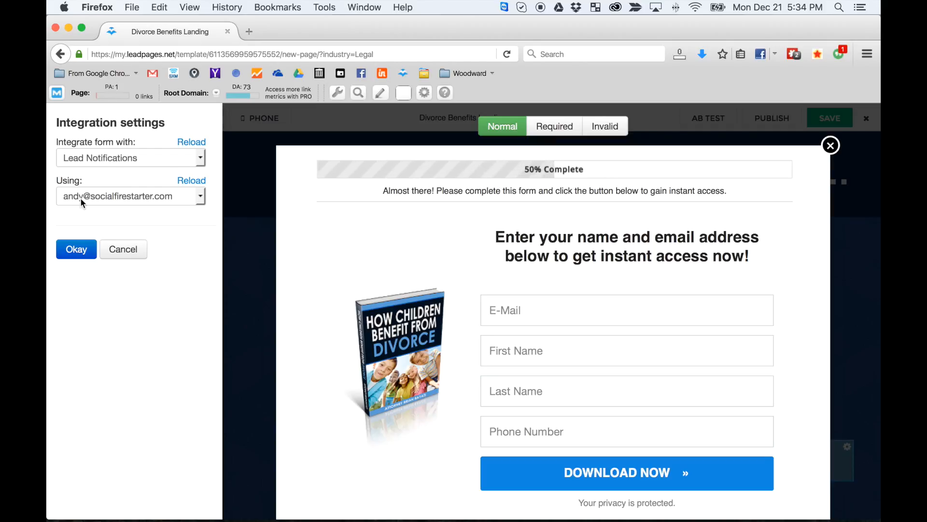
left_click(120, 157)
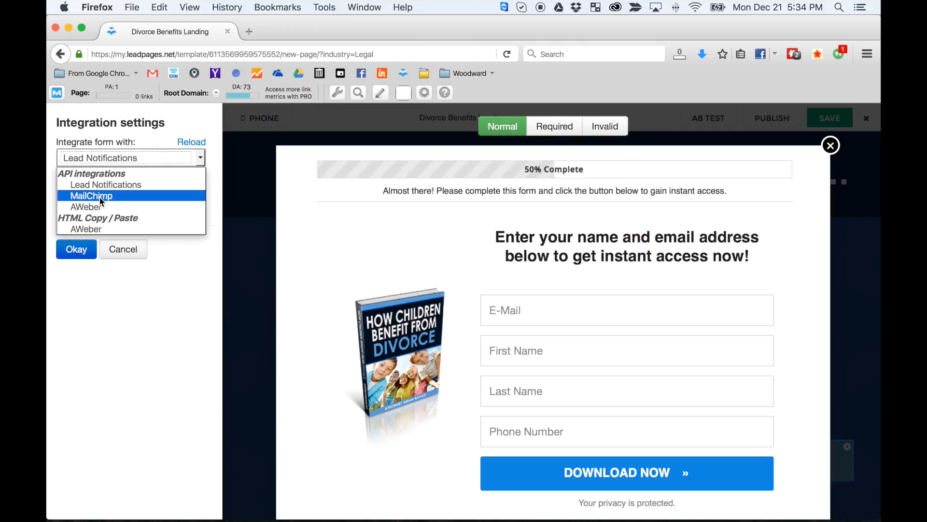
left_click(99, 196)
left_click(131, 159)
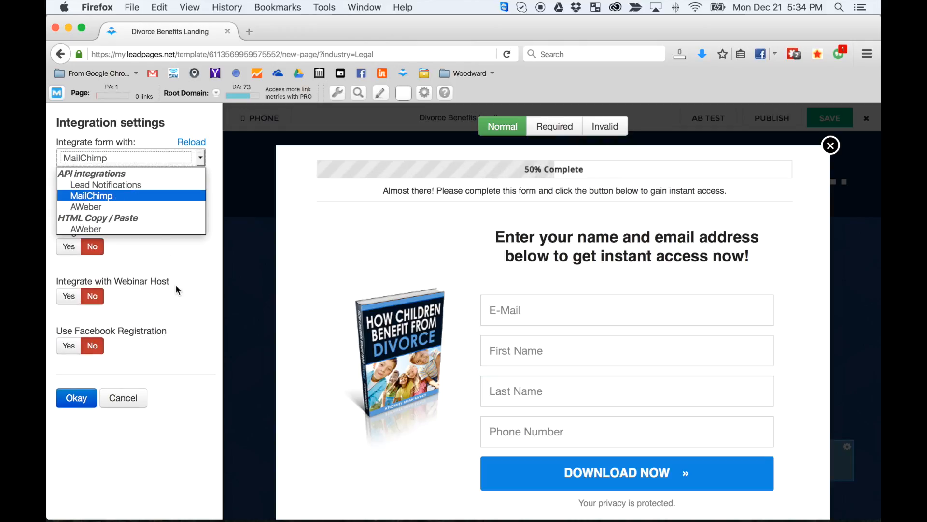
left_click(197, 283)
Set the opt-in form's integration to Lead Notifications, confirm the form settings and save the landing page
left_click(116, 158)
left_click(100, 182)
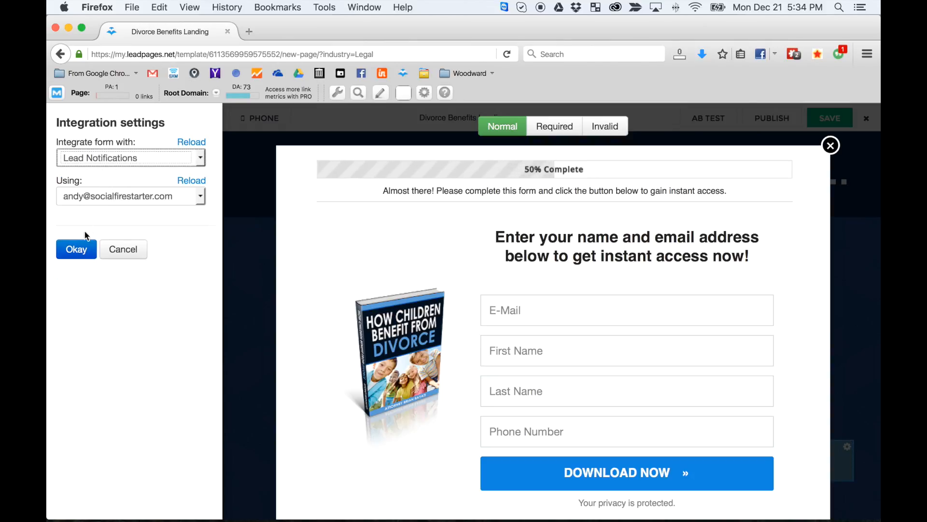
left_click(79, 247)
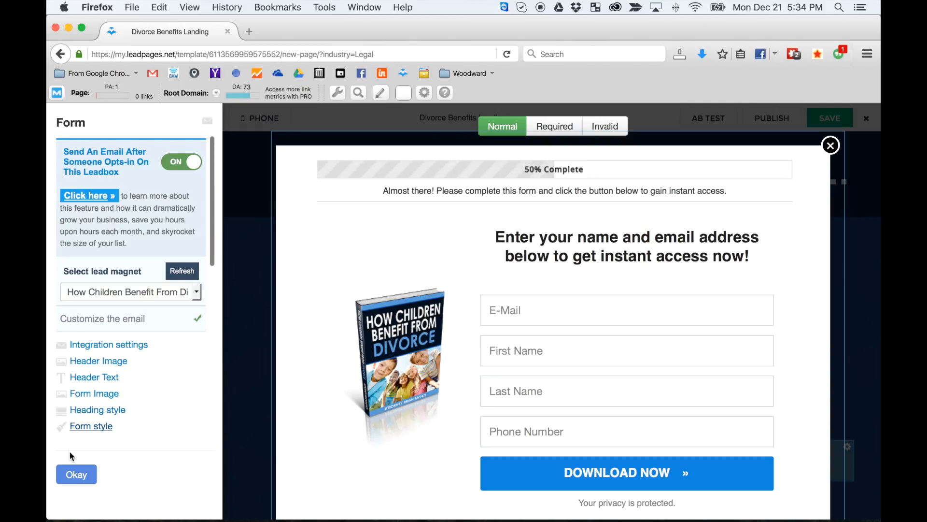
left_click(73, 476)
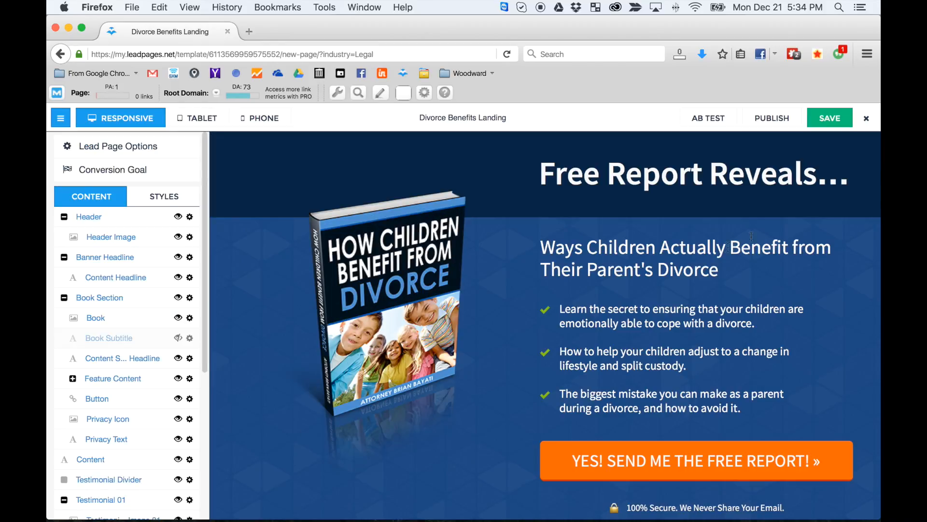
left_click(827, 120)
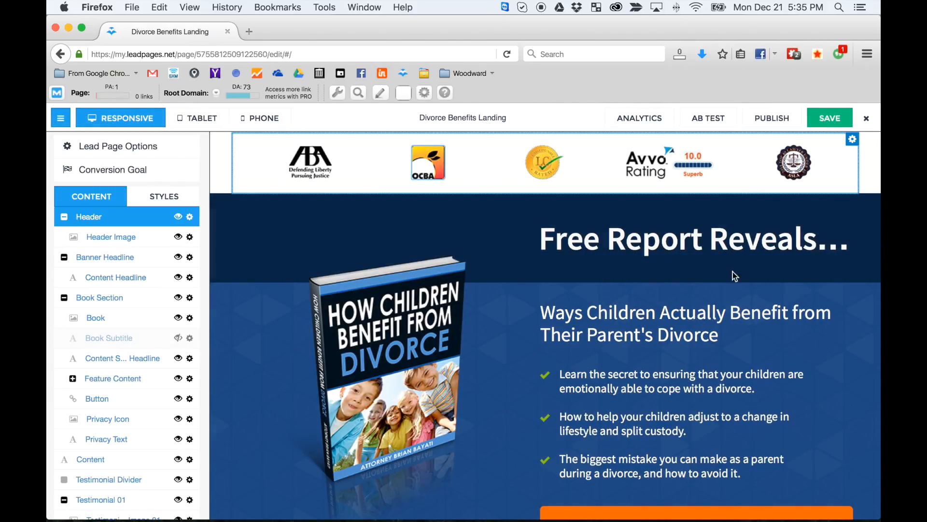
Check the landing page's layout from the headline down to the testimonials in the tablet and phone previews
left_click(201, 122)
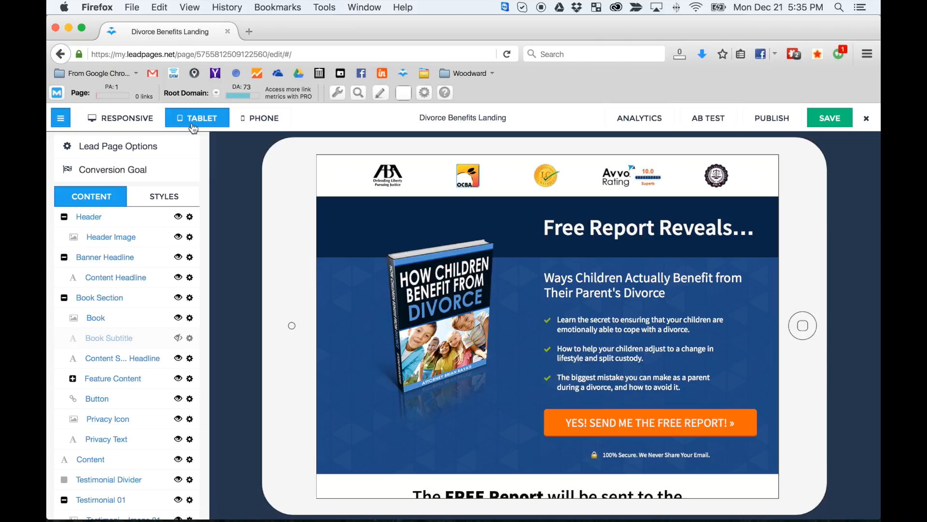
scroll(537, 337, "down", 1)
scroll(537, 337, "down", 5)
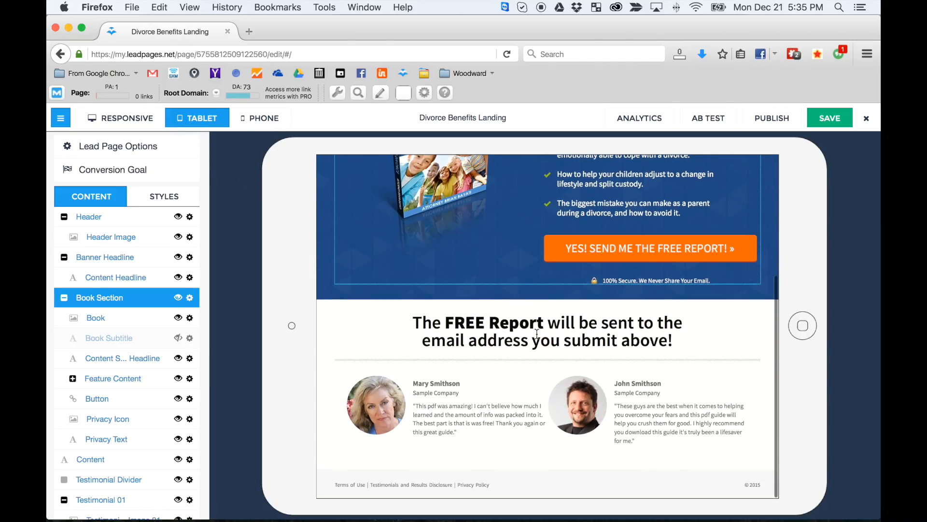
left_click(278, 119)
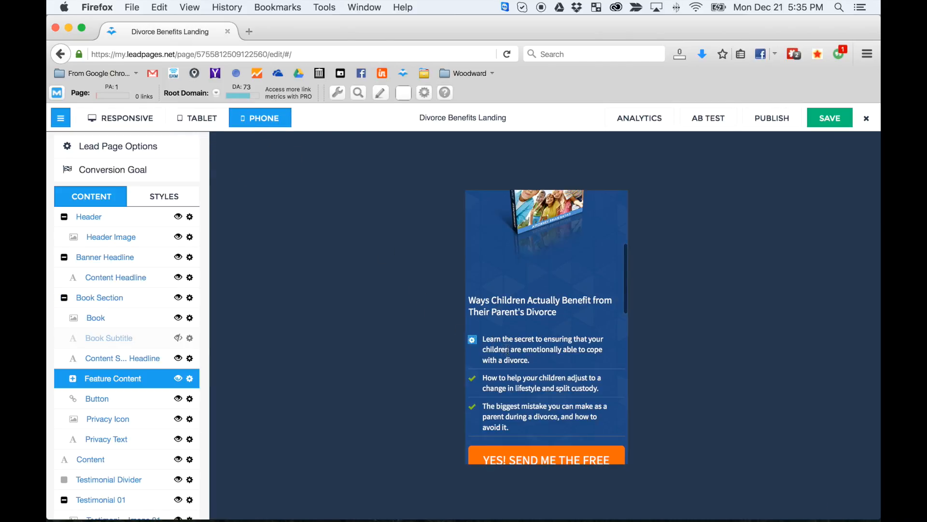
scroll(515, 320, "up", 6)
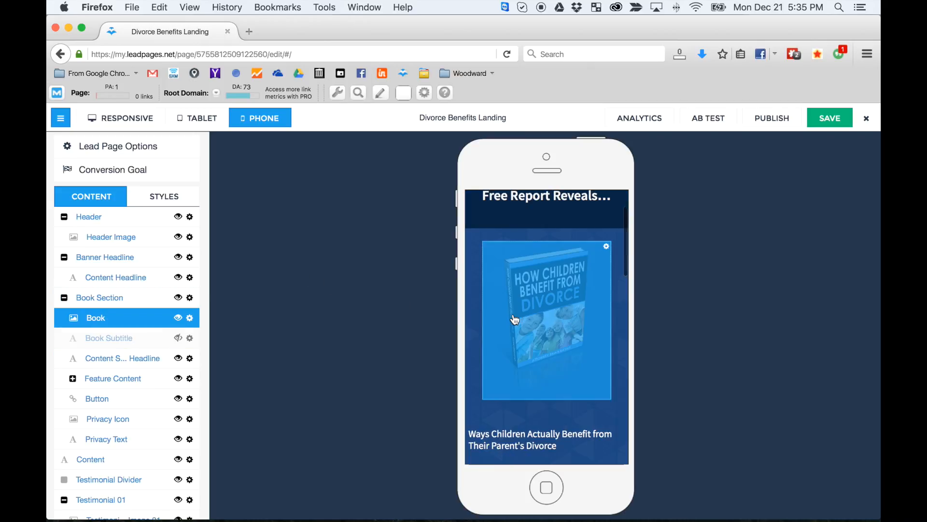
scroll(620, 284, "down", 4)
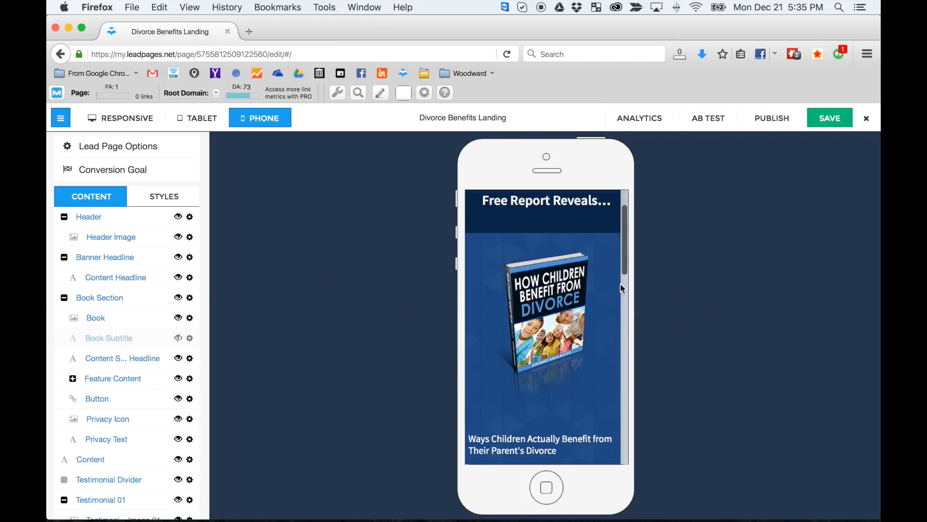
scroll(618, 293, "down", 5)
Save the landing page in its current state and copy its LeadPages URL from the publishing options
left_click(830, 118)
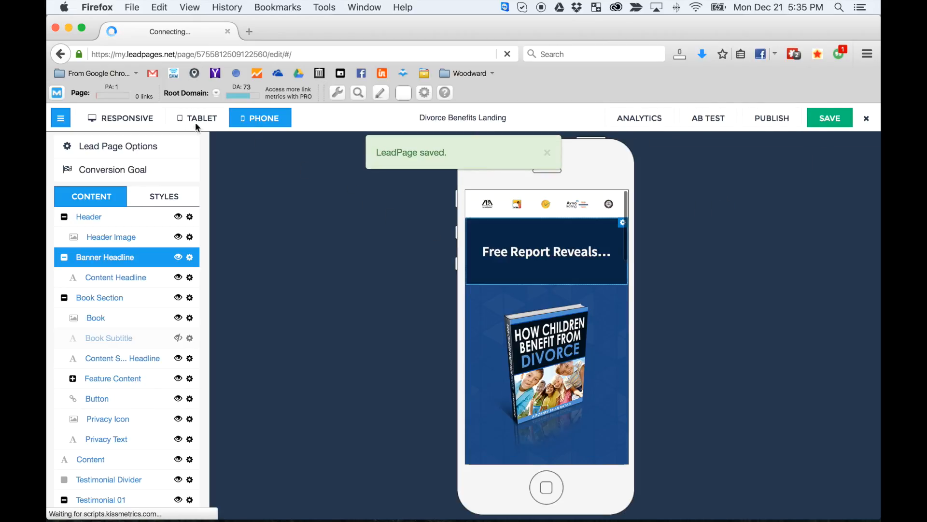
left_click(103, 118)
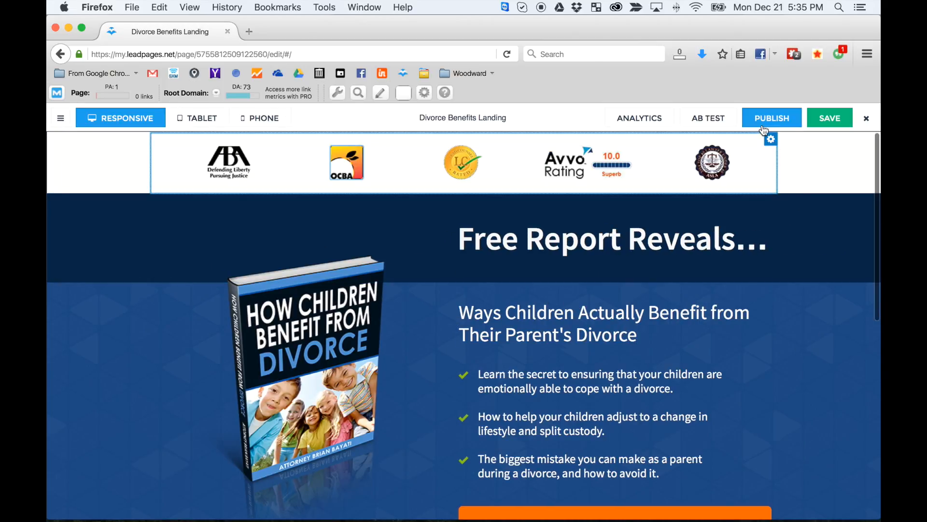
left_click(763, 121)
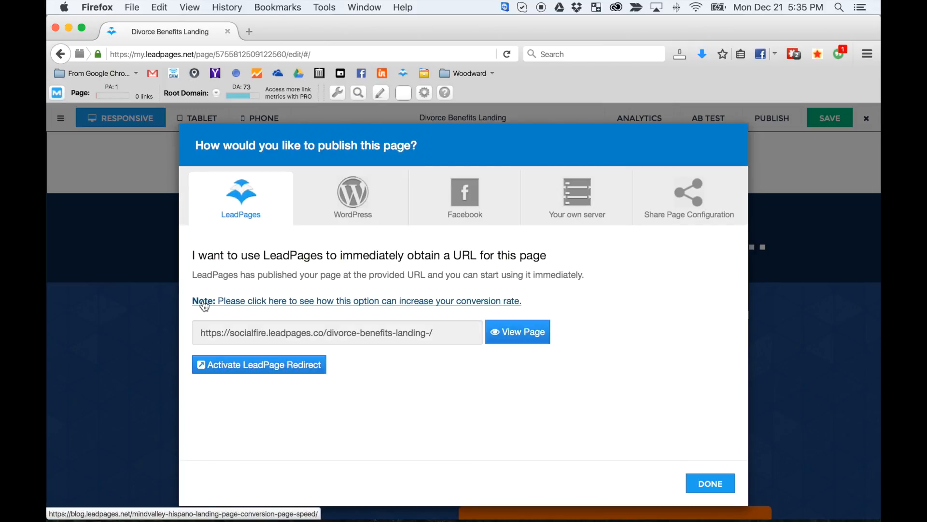
left_click(444, 337)
key("super+c")
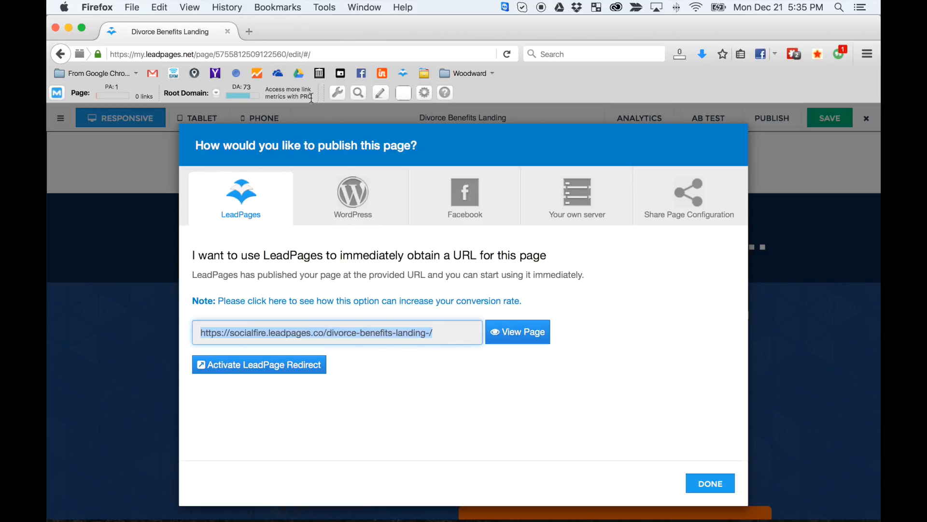
Open the copied URL in a new tab and check the published page's content and its opt-in form
left_click(258, 73)
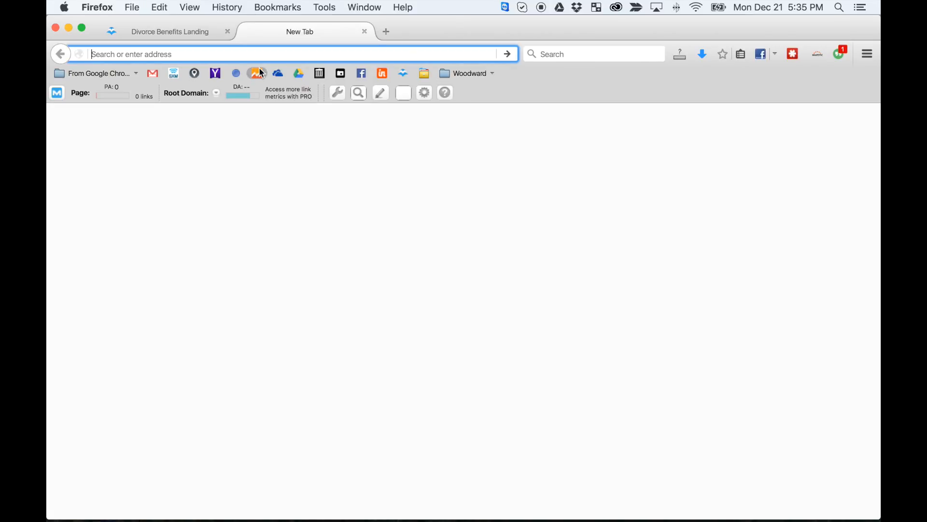
key("super+v")
key("Return")
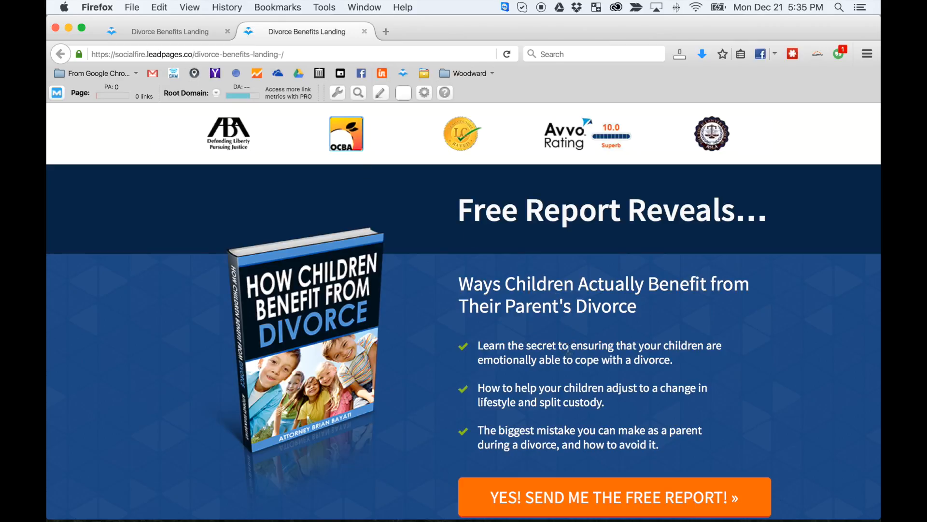
scroll(559, 349, "down", 6)
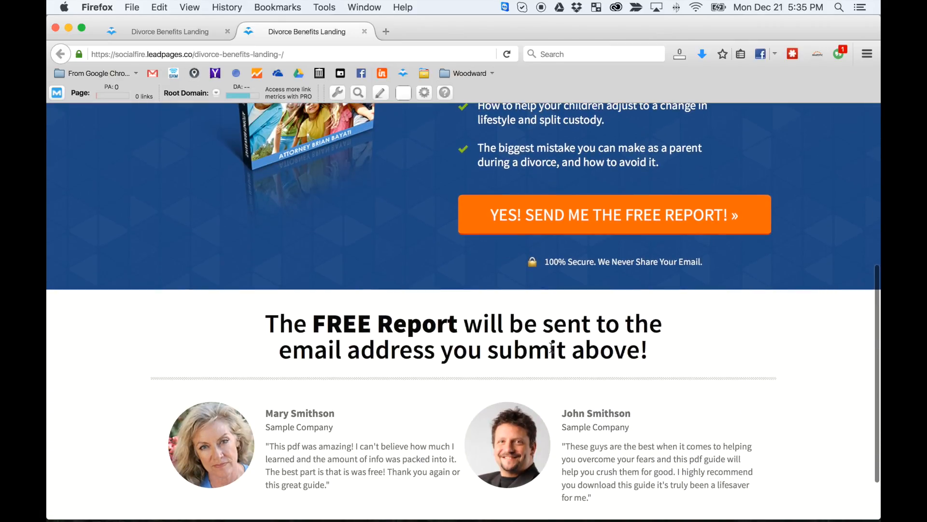
scroll(551, 346, "up", 4)
scroll(551, 346, "up", 3)
scroll(556, 367, "down", 3)
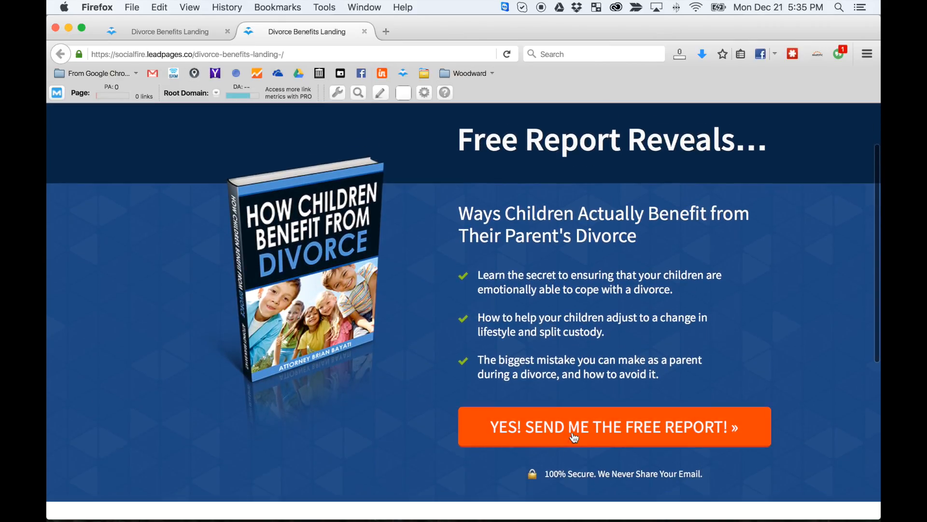
left_click(573, 432)
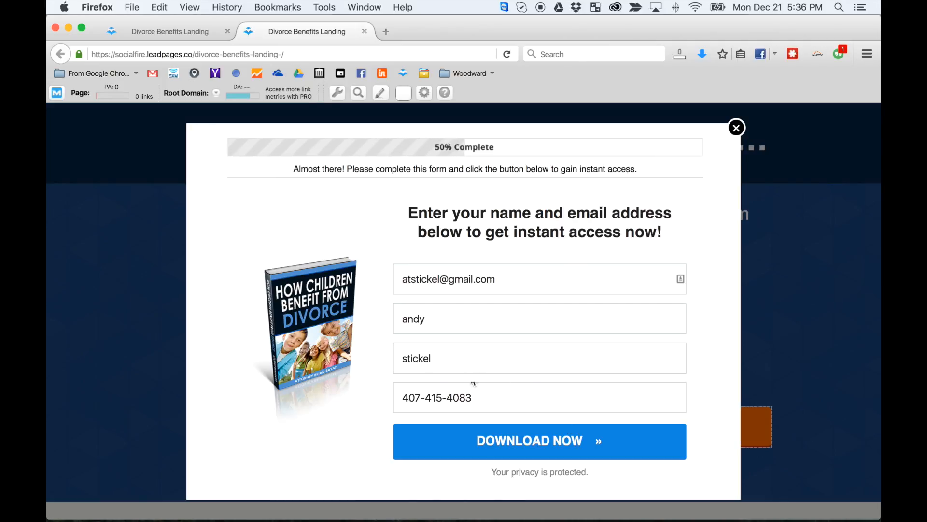
left_click(736, 127)
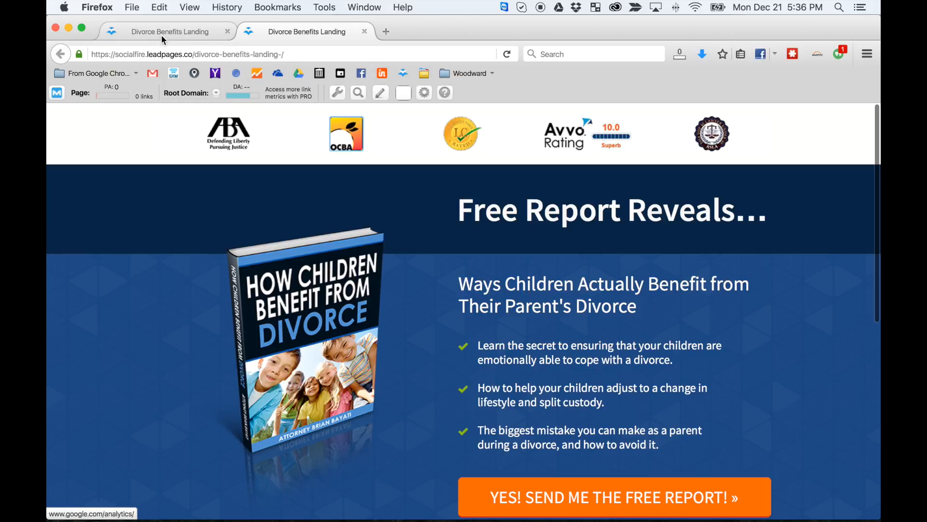
Examine the WordPress publishing option and view the live example at /how-children-benefit-from-divorce on the attorney's website
left_click(162, 34)
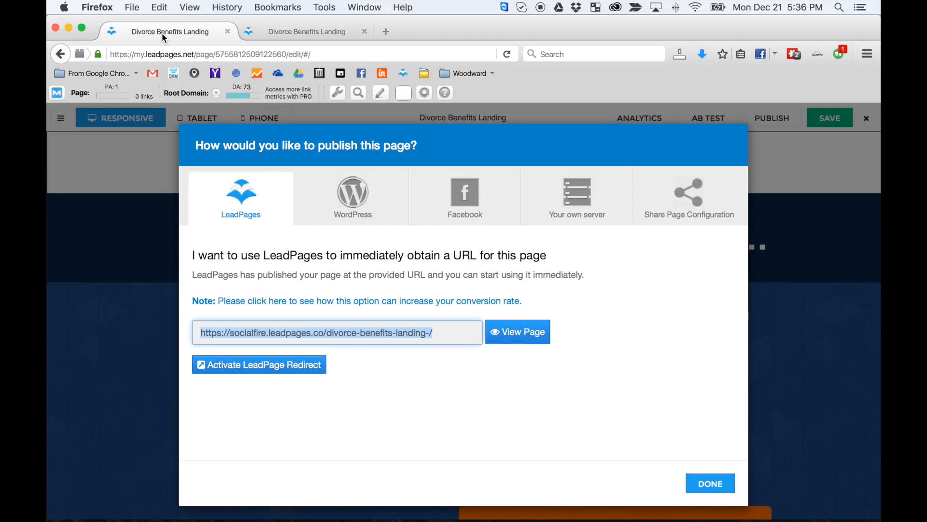
left_click(367, 208)
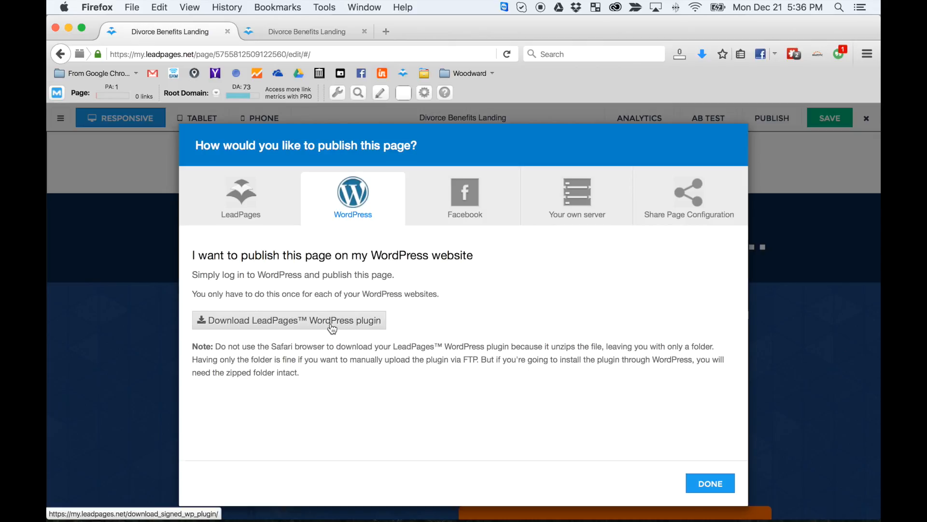
left_click(398, 40)
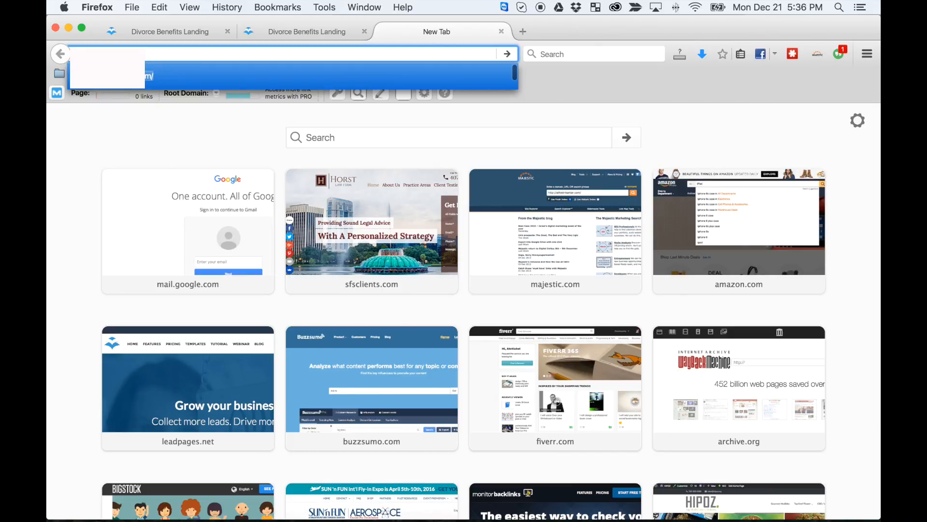
type("bayatilaw.com/how-children-benefit-from-divorce")
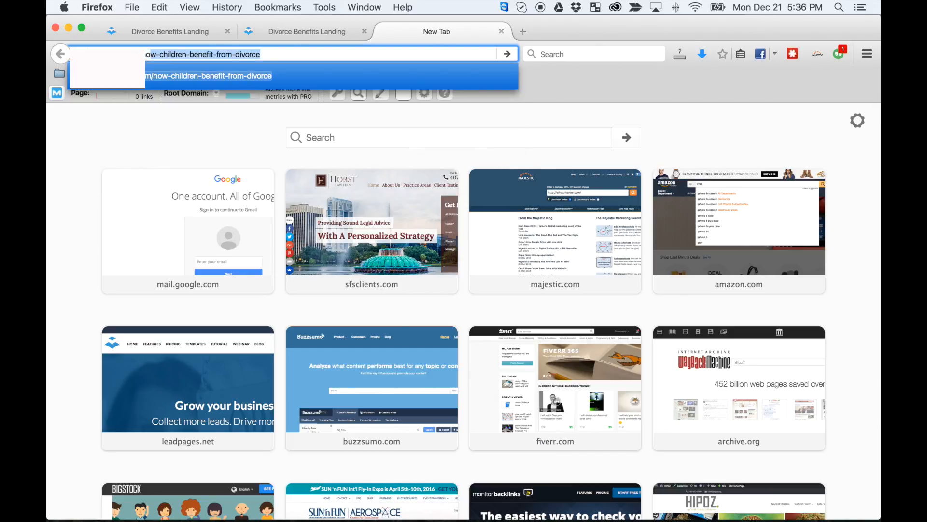
key("Return")
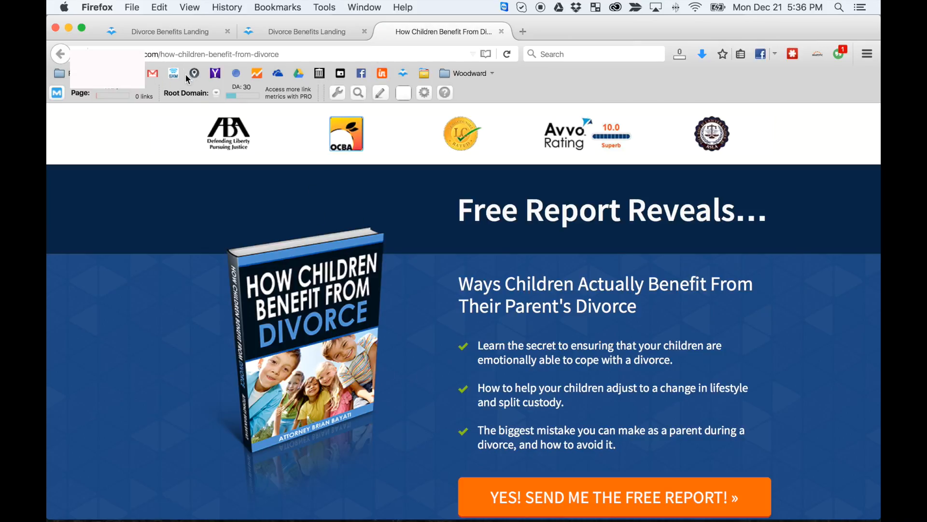
left_click(502, 32)
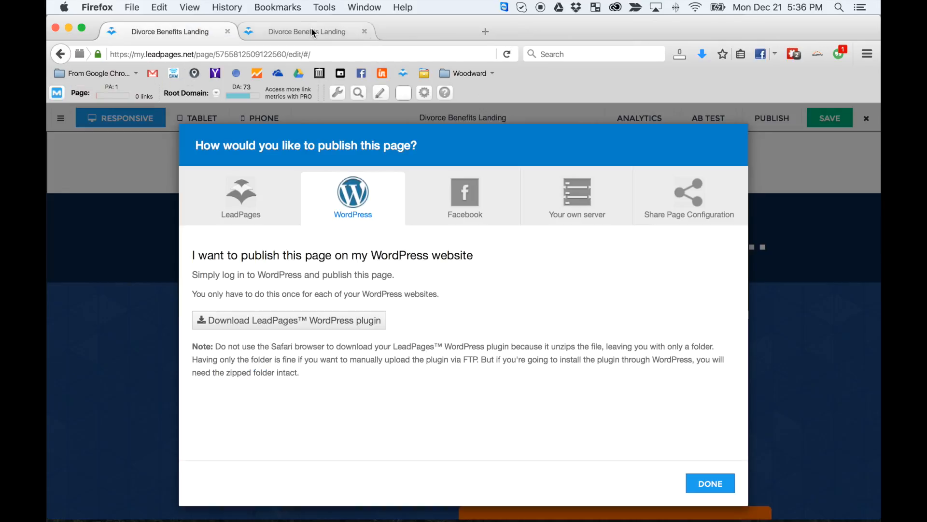
Examine the Facebook and own-server publishing options, and close the publishing dialog
left_click(465, 198)
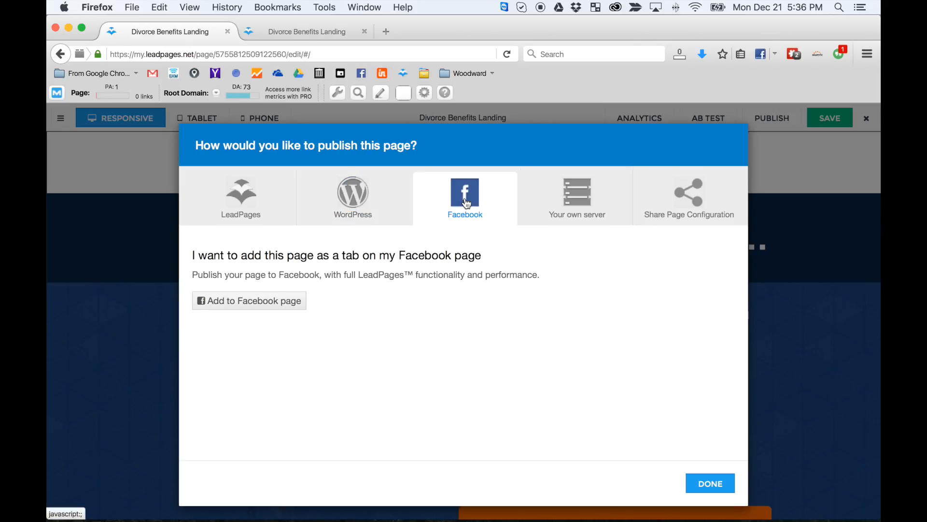
left_click(579, 203)
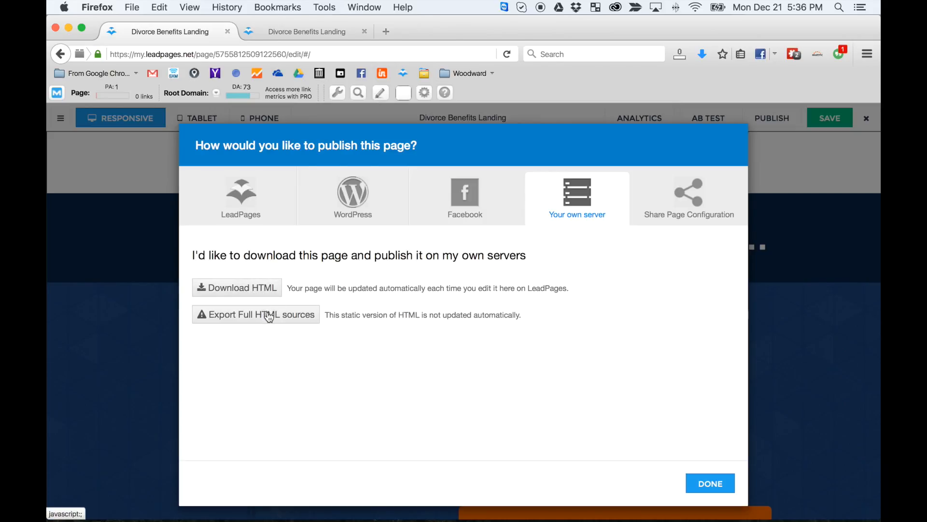
left_click(718, 482)
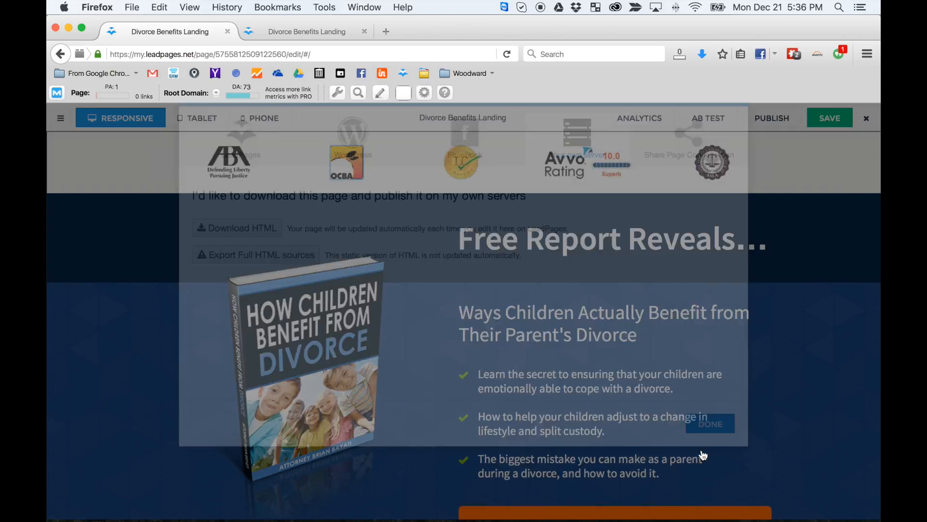